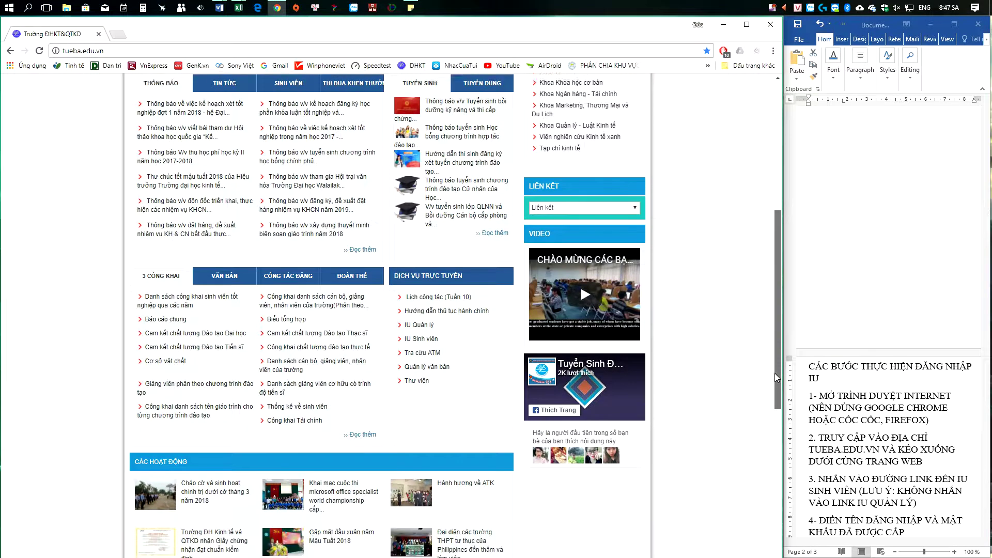
Step: Open the 'IU Sinh viên' link from the Dịch vụ trực tuyến list on tueba.edu.vn
{"action": "left_click_drag", "start_coordinate": [463, 318], "coordinate": [405, 312]}
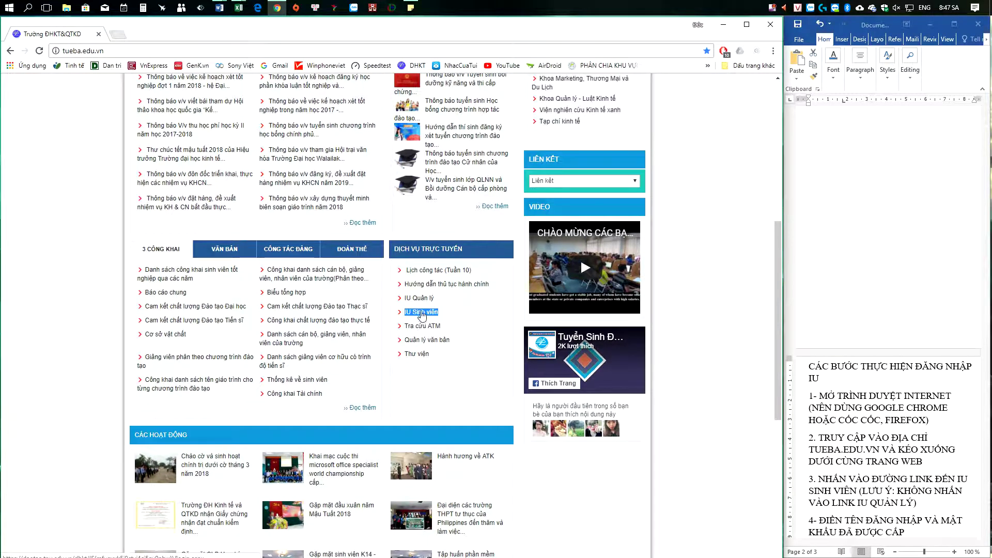
{"action": "left_click", "coordinate": [425, 313]}
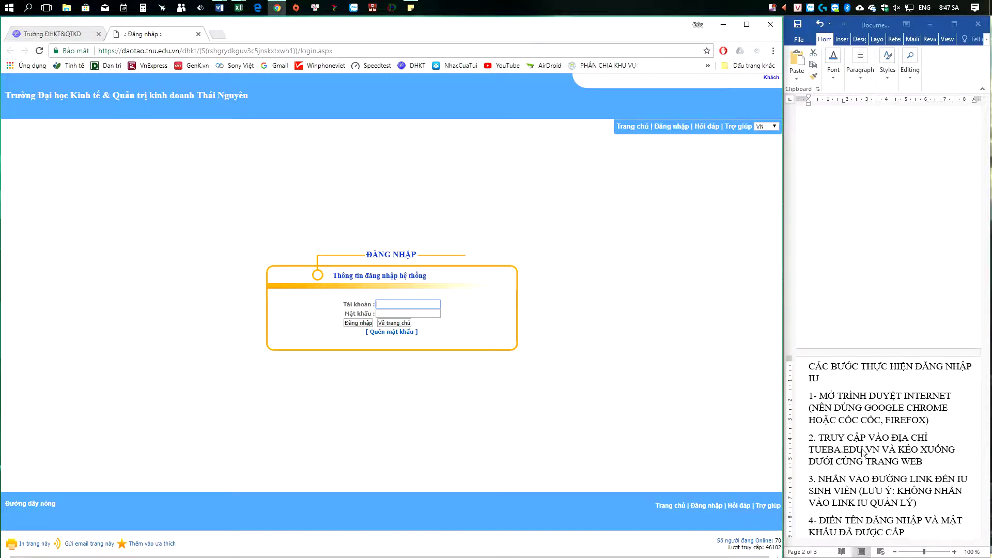
Step: Highlight the tueba.edu.vn step and step 3 in the Word login guide
{"action": "left_click_drag", "start_coordinate": [815, 437], "coordinate": [904, 468]}
{"action": "left_click", "coordinate": [886, 494]}
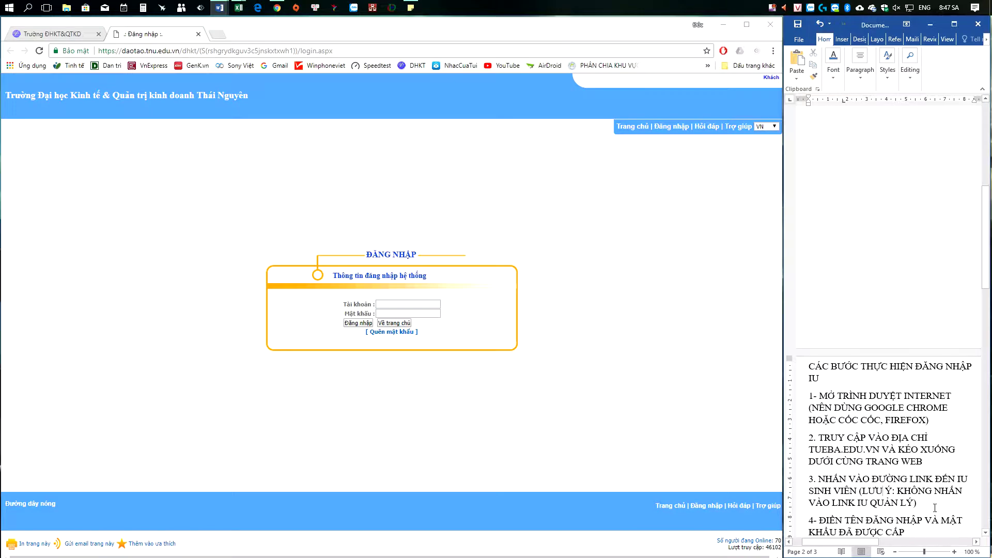
{"action": "left_click_drag", "start_coordinate": [931, 507], "coordinate": [809, 479]}
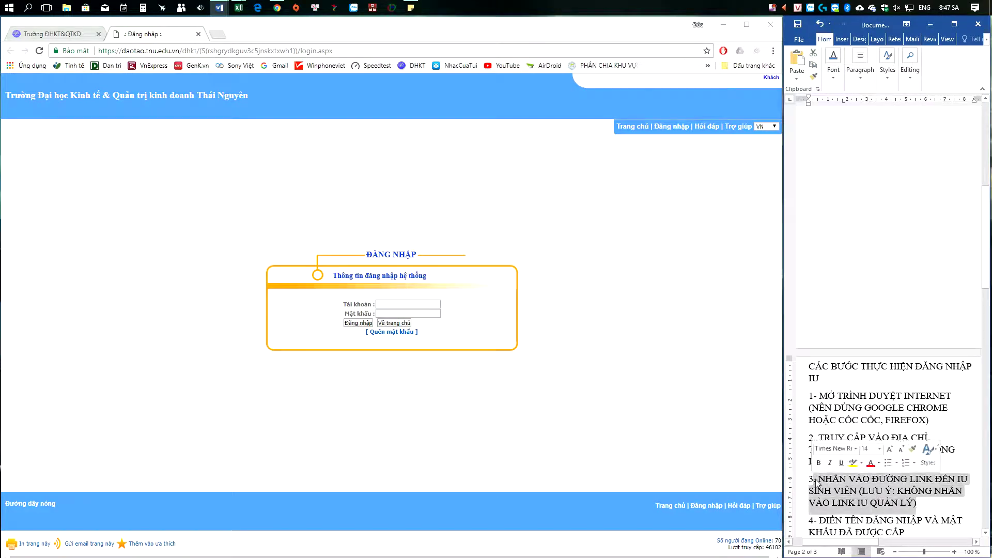
{"action": "left_click", "coordinate": [986, 532]}
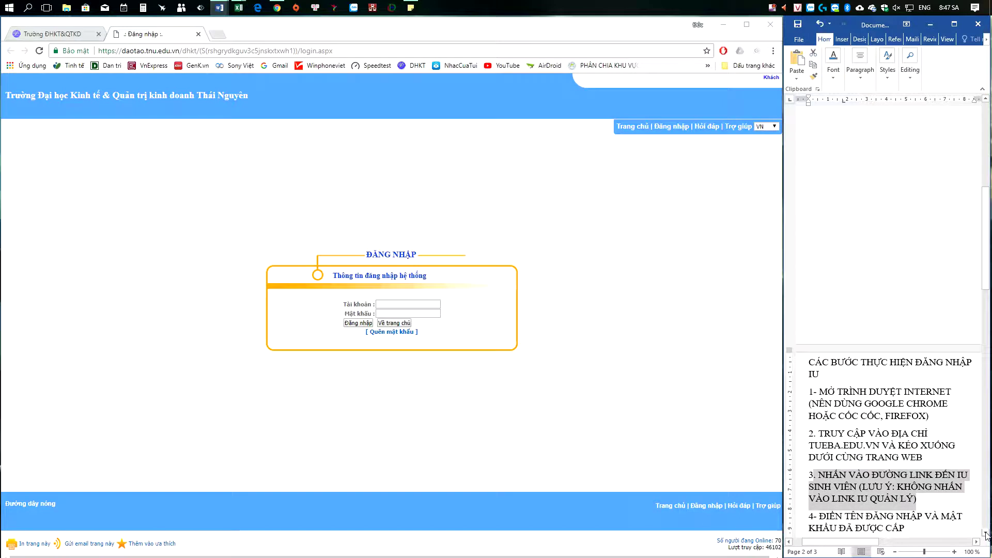
{"action": "left_click", "coordinate": [985, 534]}
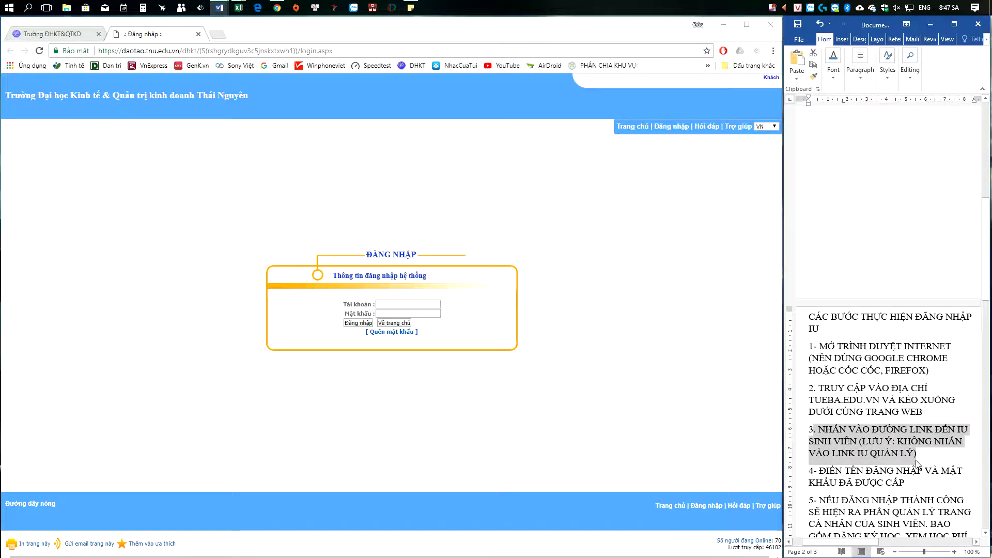
Step: Review step 4 on entering login details, focus the Tài khoản field, then switch to Excel
{"action": "left_click_drag", "start_coordinate": [907, 485], "coordinate": [810, 470]}
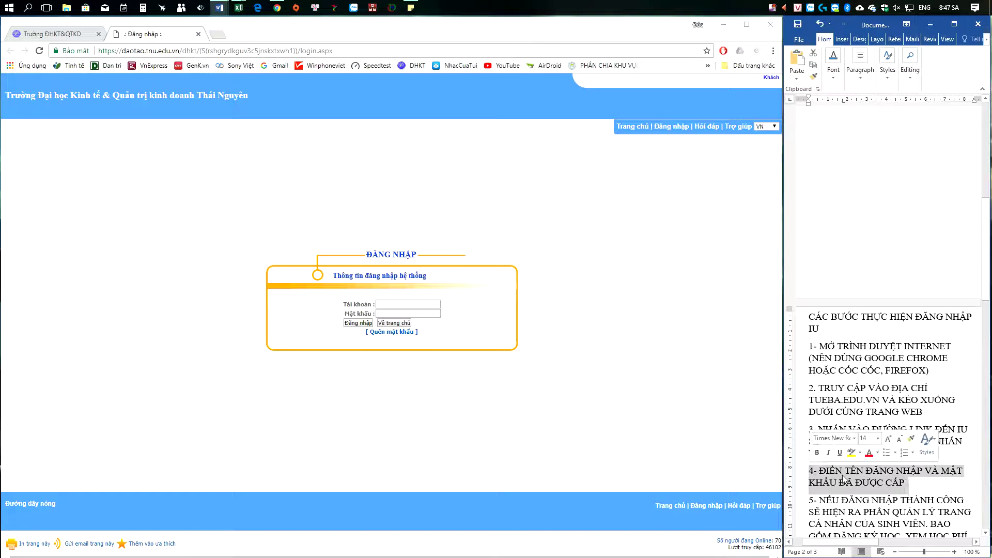
{"action": "left_click", "coordinate": [916, 486]}
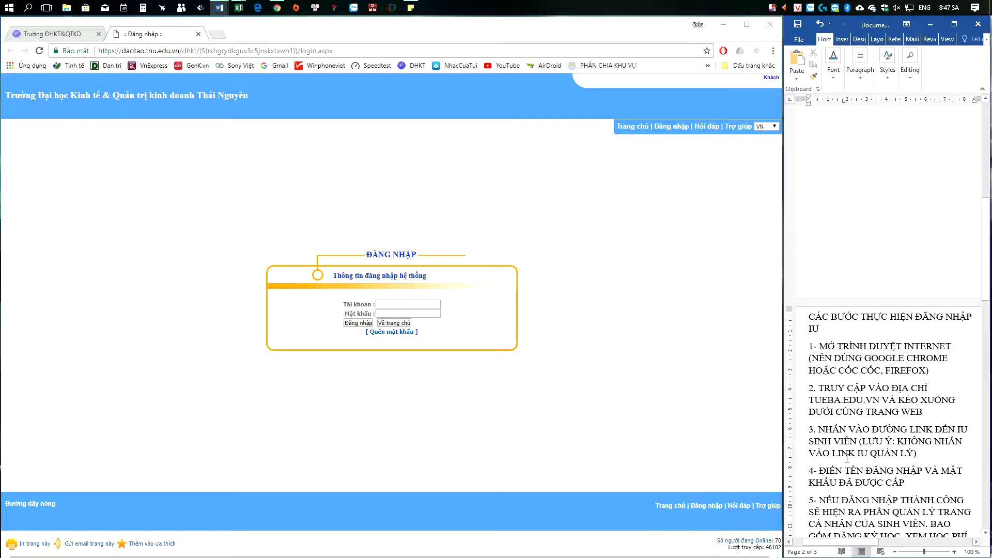
{"action": "left_click", "coordinate": [394, 303]}
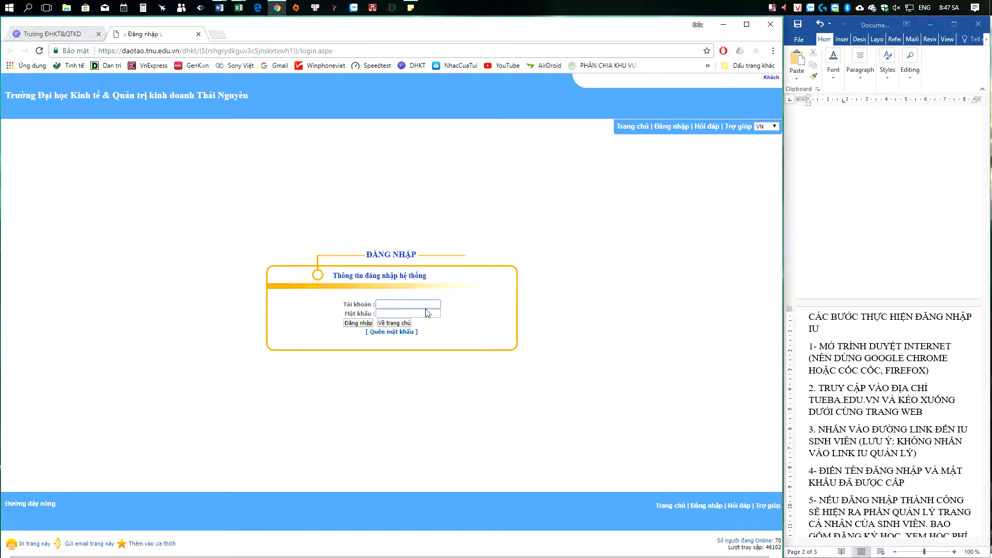
{"action": "left_click", "coordinate": [244, 12]}
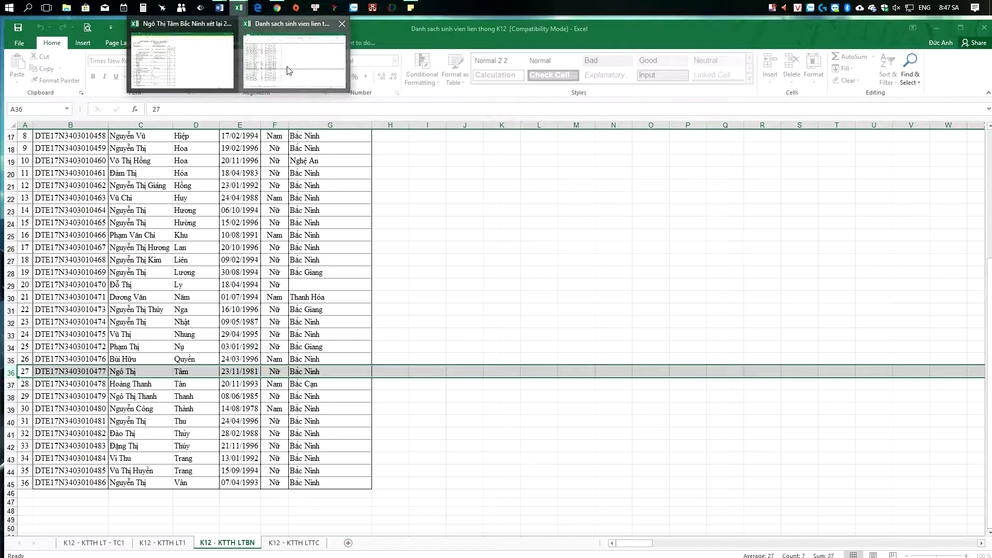
Step: Type a sample-student note into cell J36 of the K12 student list
{"action": "left_click", "coordinate": [292, 57]}
{"action": "scroll", "coordinate": [337, 332], "scroll_direction": "up", "scroll_amount": 5}
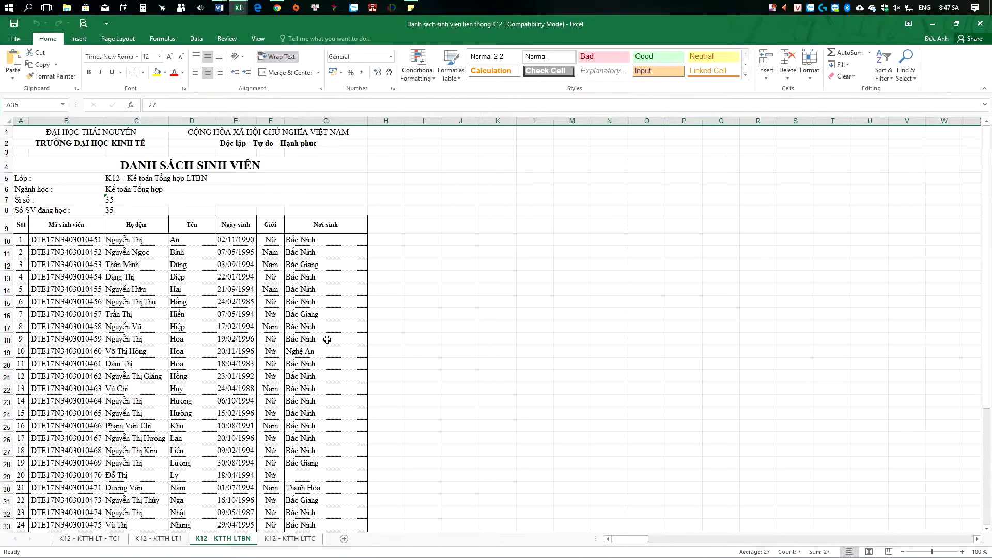
{"action": "scroll", "coordinate": [141, 243], "scroll_direction": "down", "scroll_amount": 4}
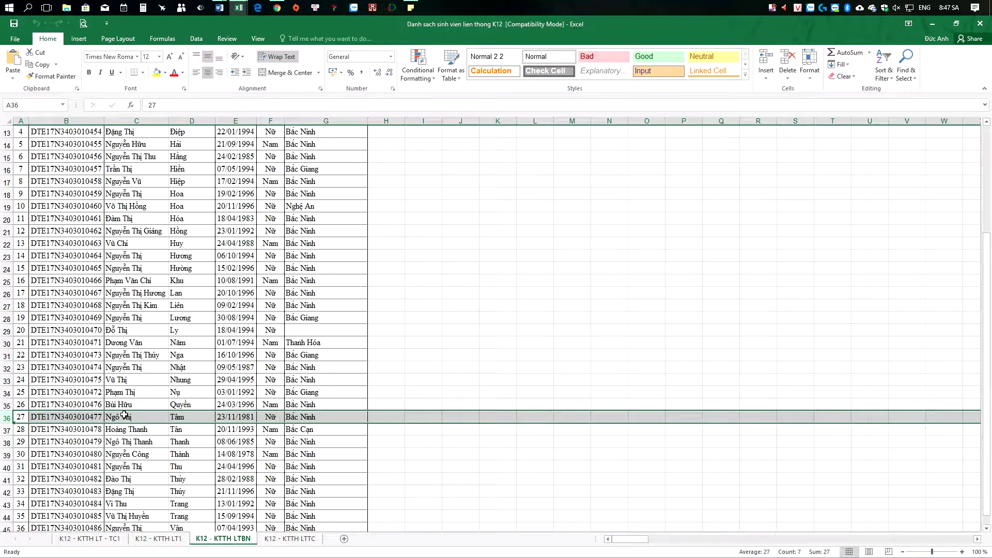
{"action": "mouse_move", "coordinate": [239, 9]}
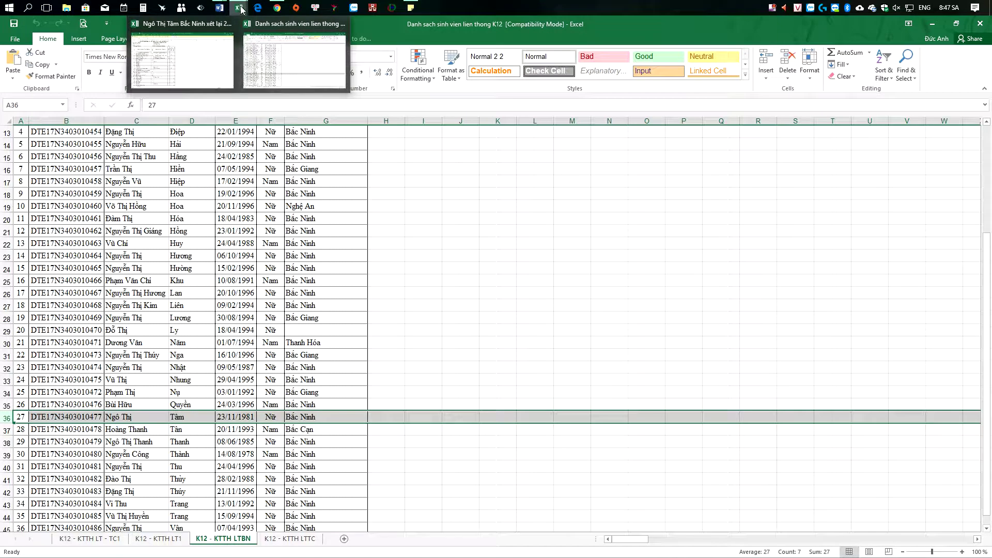
{"action": "left_click", "coordinate": [439, 417]}
{"action": "left_click", "coordinate": [462, 417]}
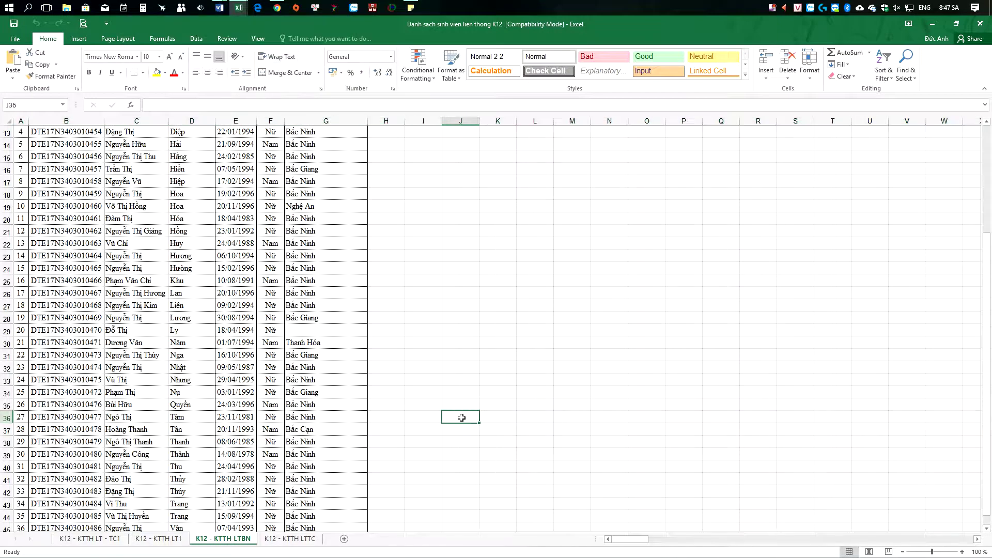
{"action": "type", "text": "T"}
{"action": "type", "text": "ÔI LÀM MA"}
{"action": "type", "text": "U BAN"}
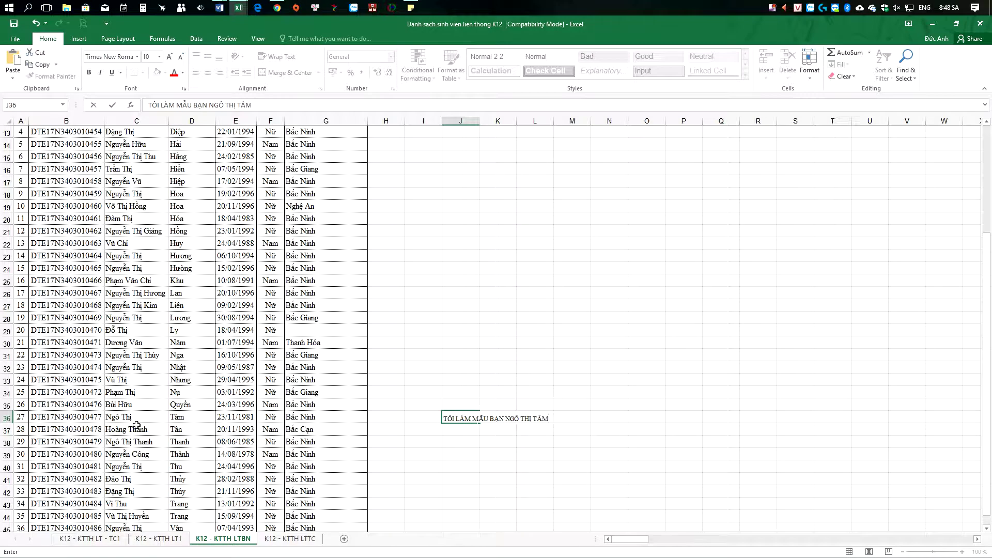
{"action": "left_click", "coordinate": [7, 417]}
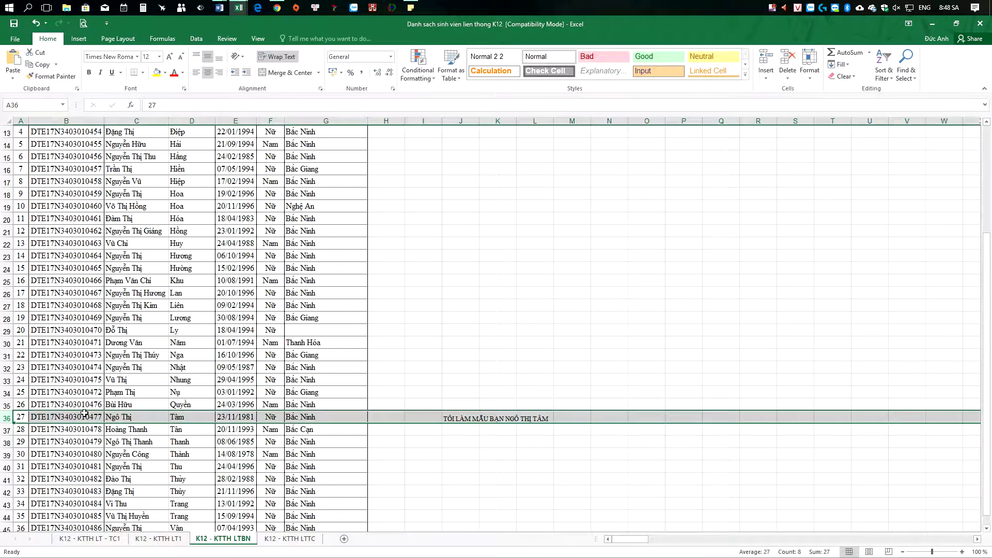
Step: Copy the student code from cell B36 and return to the Chrome login page
{"action": "left_click", "coordinate": [54, 417]}
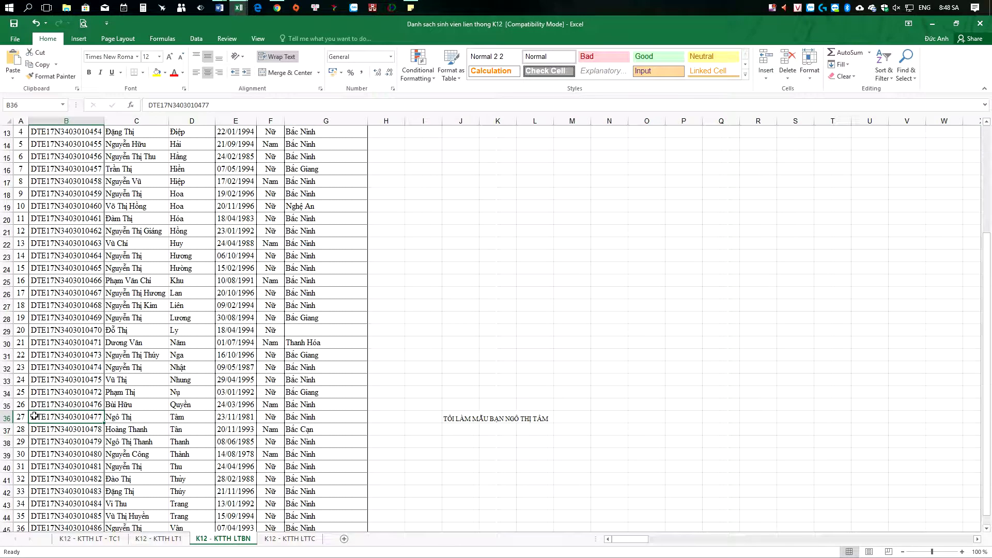
{"action": "double_click", "coordinate": [39, 418]}
{"action": "left_click_drag", "start_coordinate": [30, 417], "coordinate": [149, 419]}
{"action": "key", "text": "ctrl+c"}
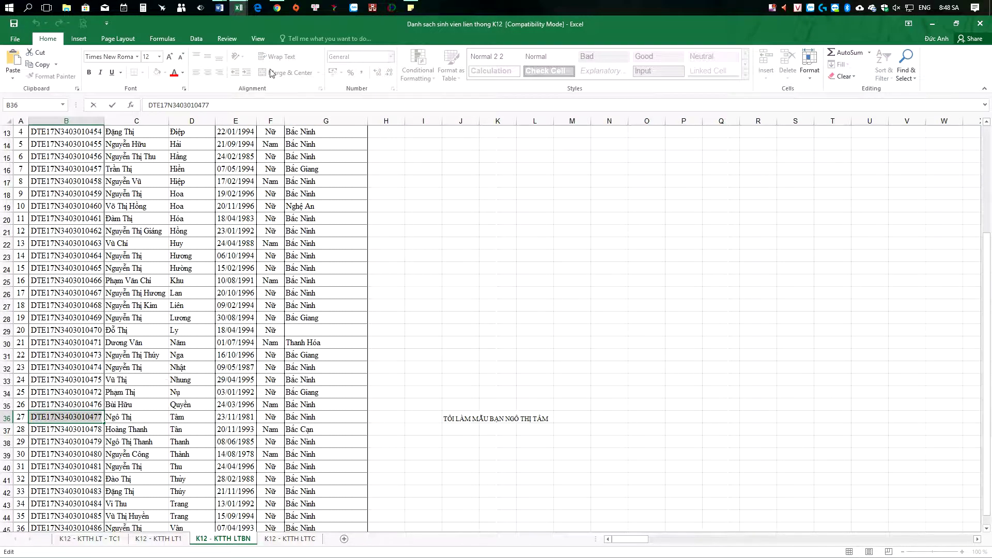
{"action": "left_click", "coordinate": [277, 8]}
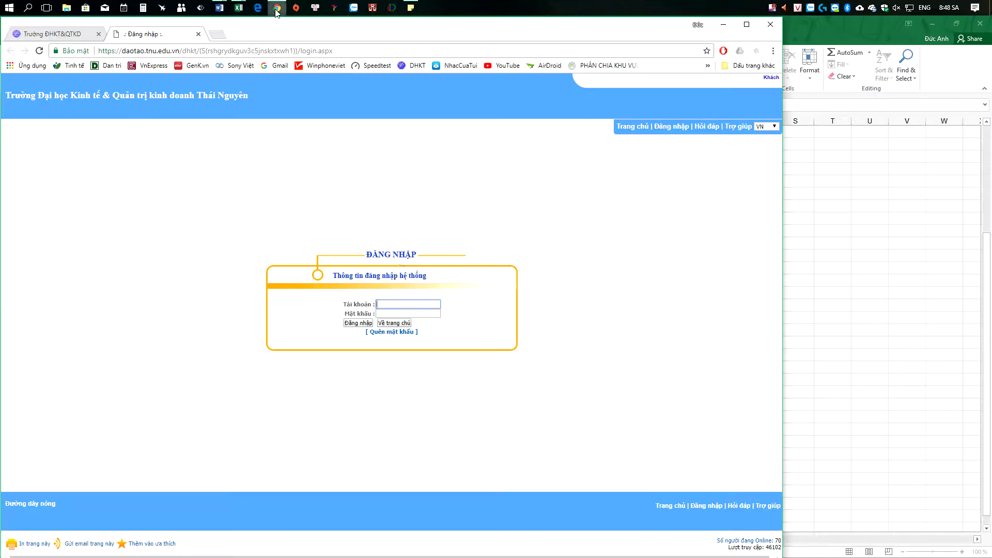
Step: Paste the student code into Tài khoản and fill in the Mật khẩu password field
{"action": "left_click", "coordinate": [406, 303]}
{"action": "key", "text": "ctrl+v"}
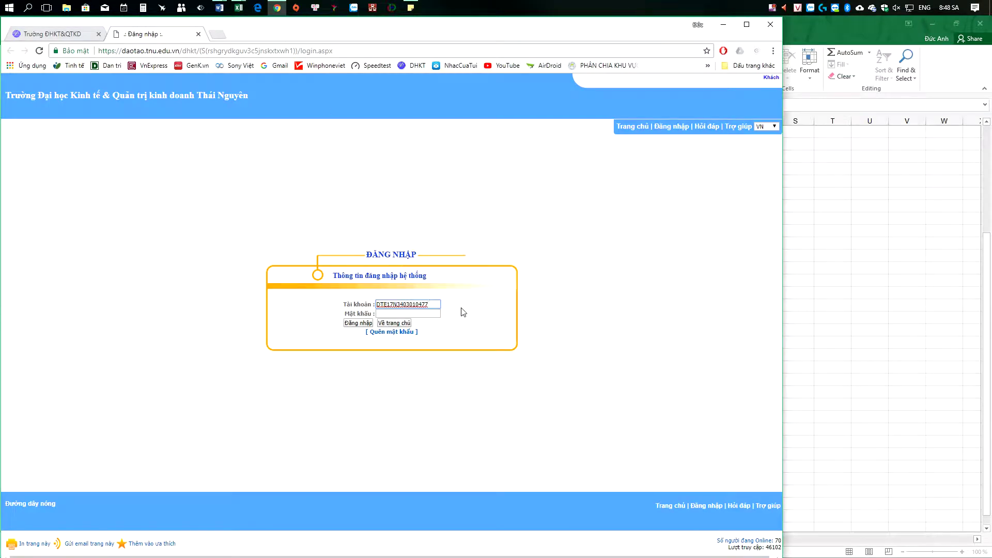
{"action": "left_click_drag", "start_coordinate": [435, 305], "coordinate": [355, 305]}
{"action": "left_click", "coordinate": [469, 304]}
{"action": "left_click", "coordinate": [422, 314]}
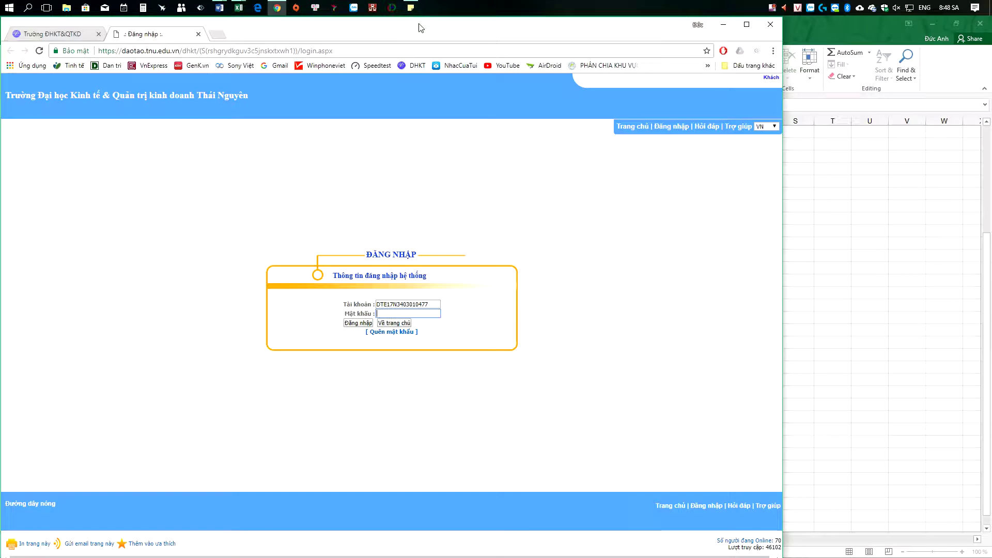
{"action": "key", "text": "ctrl+v"}
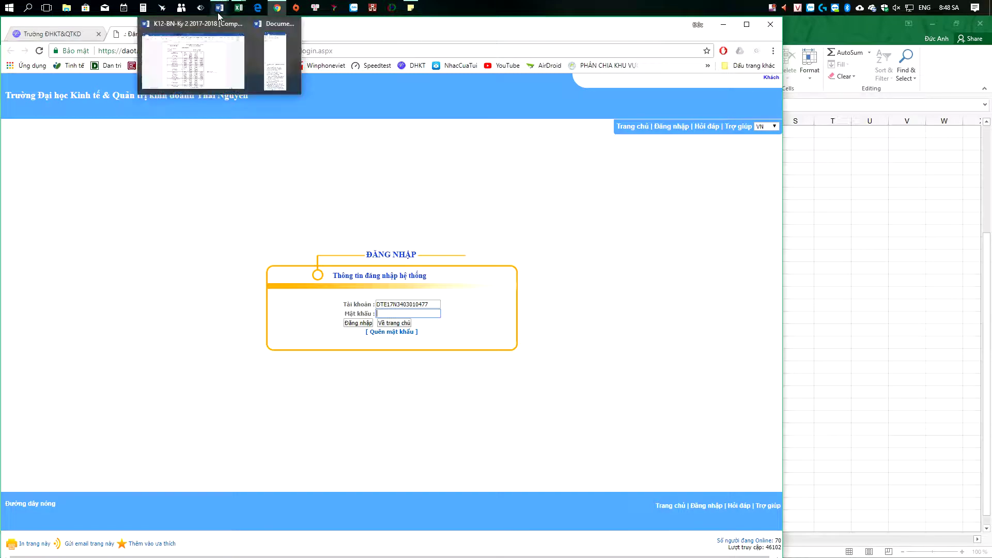
Step: Highlight the issued-password phrase in step 4 of the Word login guide
{"action": "left_click", "coordinate": [219, 14]}
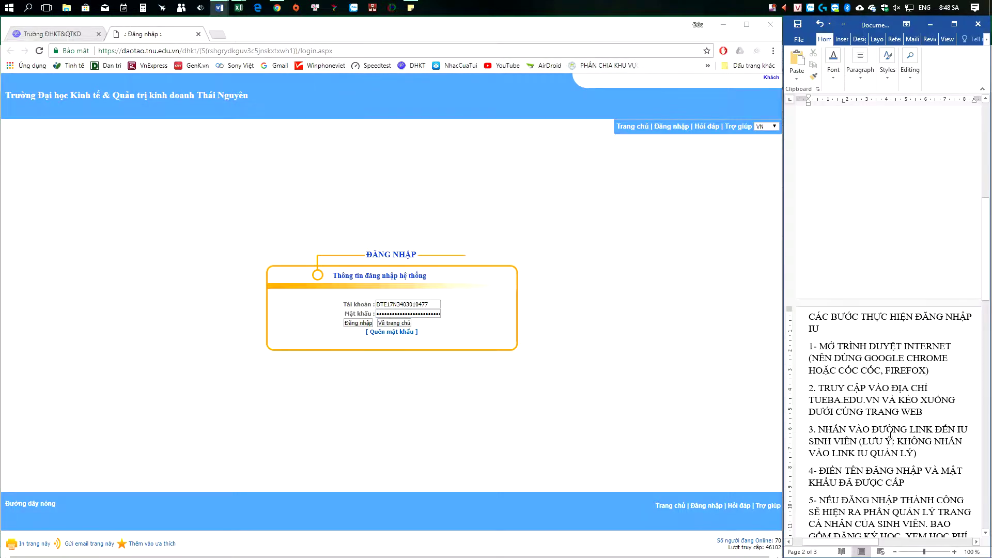
{"action": "scroll", "coordinate": [891, 439], "scroll_direction": "down", "scroll_amount": 2}
{"action": "left_click_drag", "start_coordinate": [909, 438], "coordinate": [855, 437]}
{"action": "left_click", "coordinate": [941, 427]}
{"action": "left_click_drag", "start_coordinate": [942, 426], "coordinate": [908, 437]}
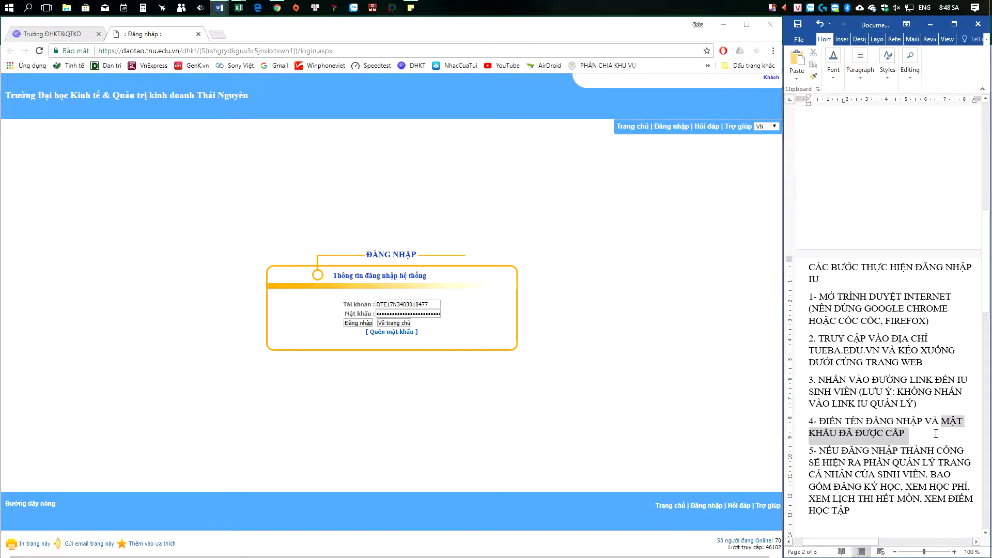
Step: Select the entered password, then bring the Excel student list forward
{"action": "left_click", "coordinate": [429, 314]}
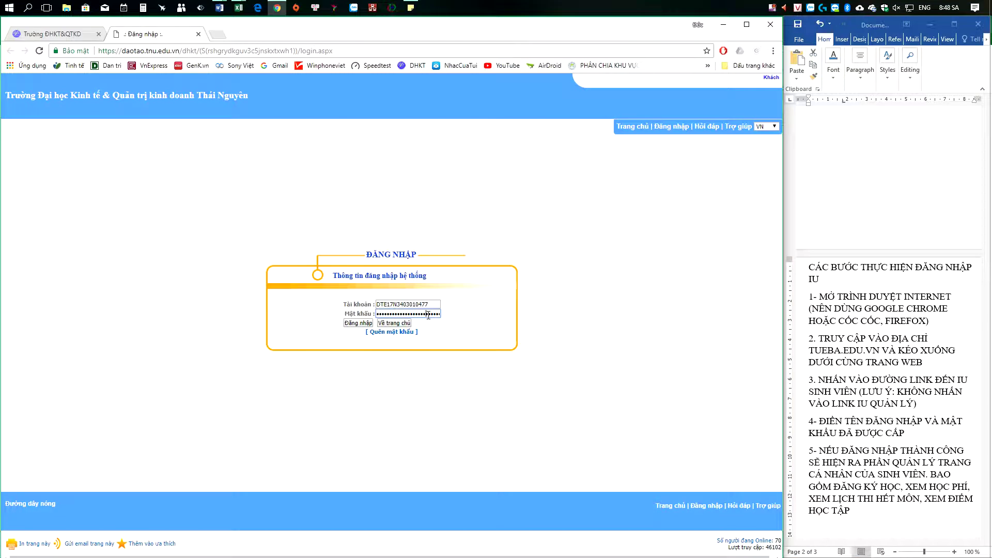
{"action": "double_click", "coordinate": [429, 313]}
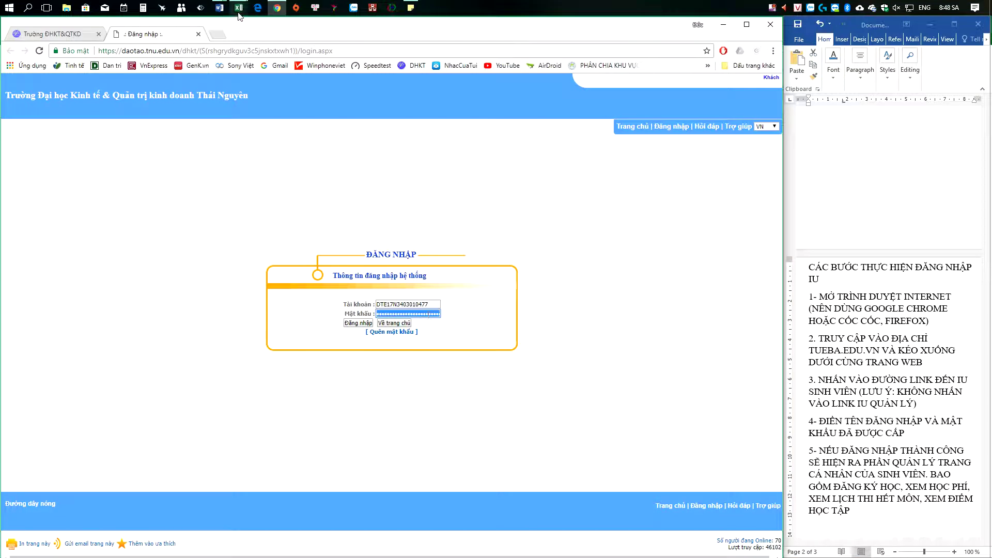
{"action": "mouse_move", "coordinate": [238, 7]}
{"action": "left_click", "coordinate": [292, 61]}
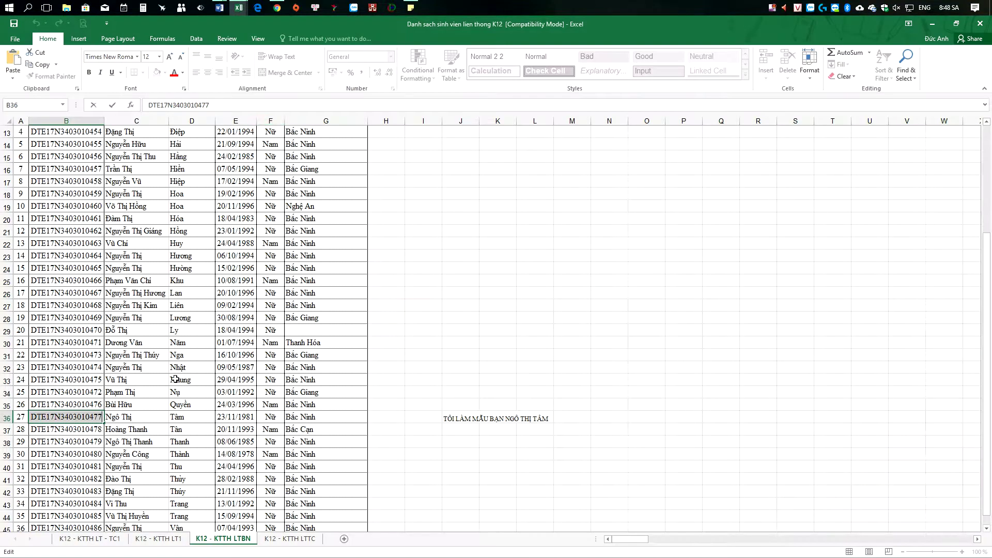
Step: Copy the student's birth date from cell E36 and switch back to the portal login
{"action": "left_click", "coordinate": [219, 417]}
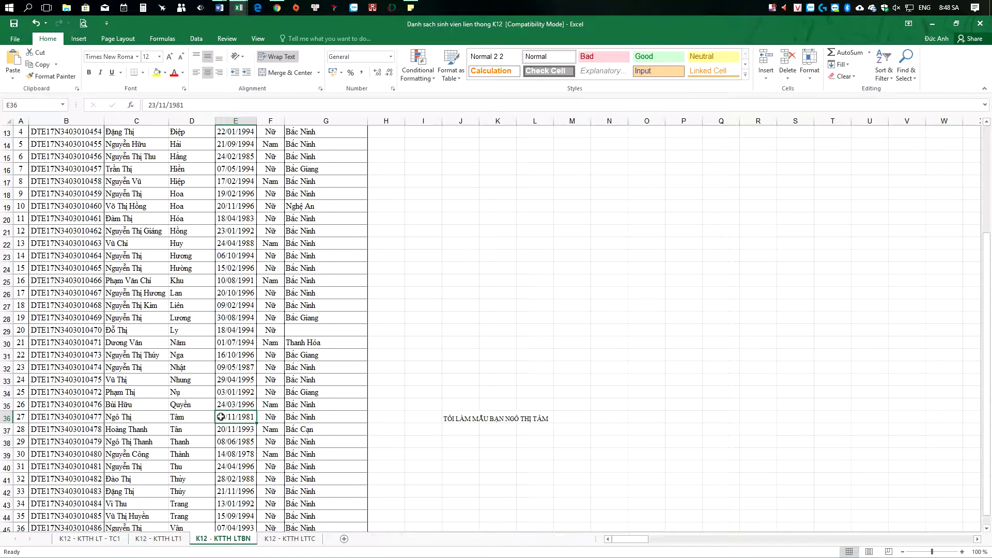
{"action": "double_click", "coordinate": [219, 415]}
{"action": "left_click_drag", "start_coordinate": [219, 415], "coordinate": [255, 417]}
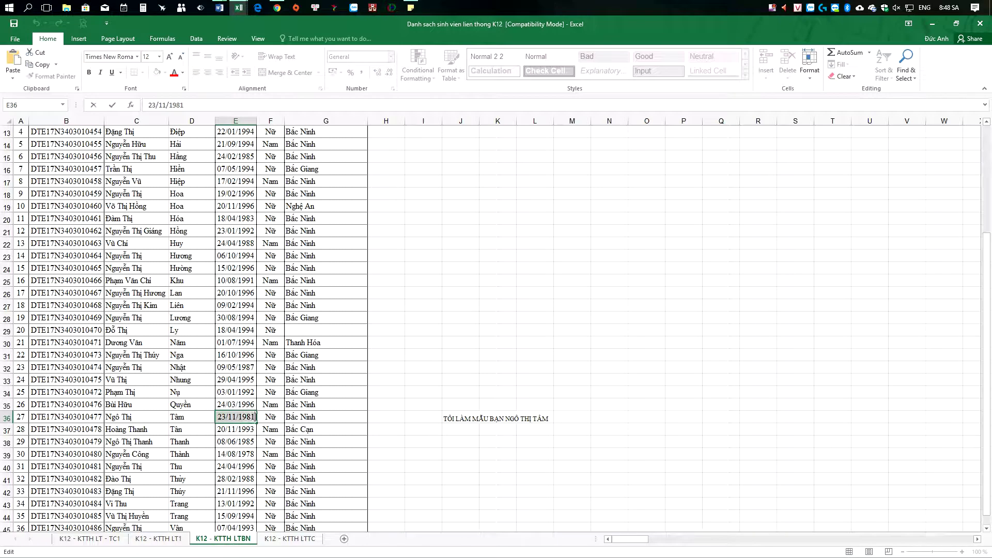
{"action": "left_click", "coordinate": [239, 8]}
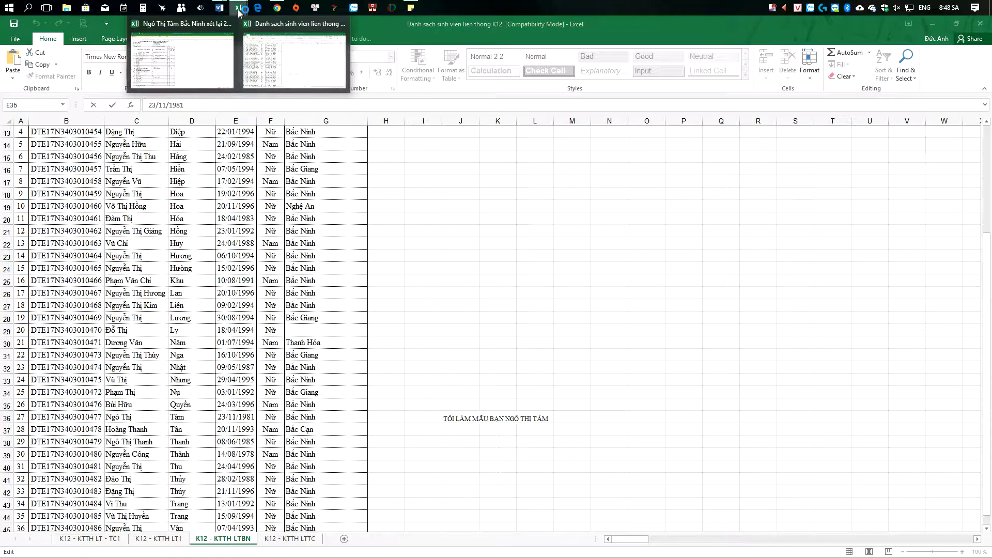
{"action": "left_click", "coordinate": [277, 7]}
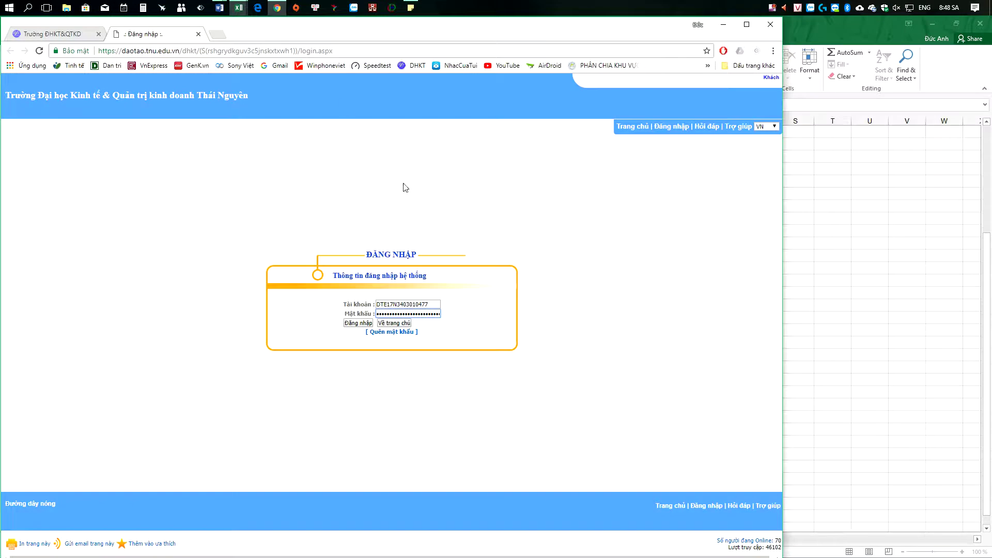
Step: Replace the password with the pasted birth date via Dán and sign in with Đăng nhập
{"action": "double_click", "coordinate": [427, 313]}
{"action": "key", "text": "BackSpace"}
{"action": "right_click", "coordinate": [426, 314]}
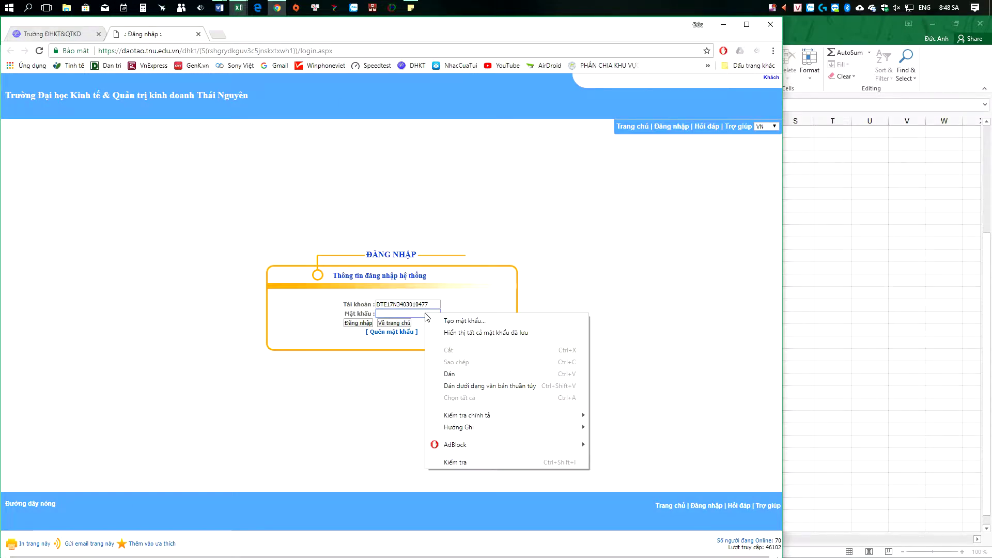
{"action": "left_click", "coordinate": [450, 374]}
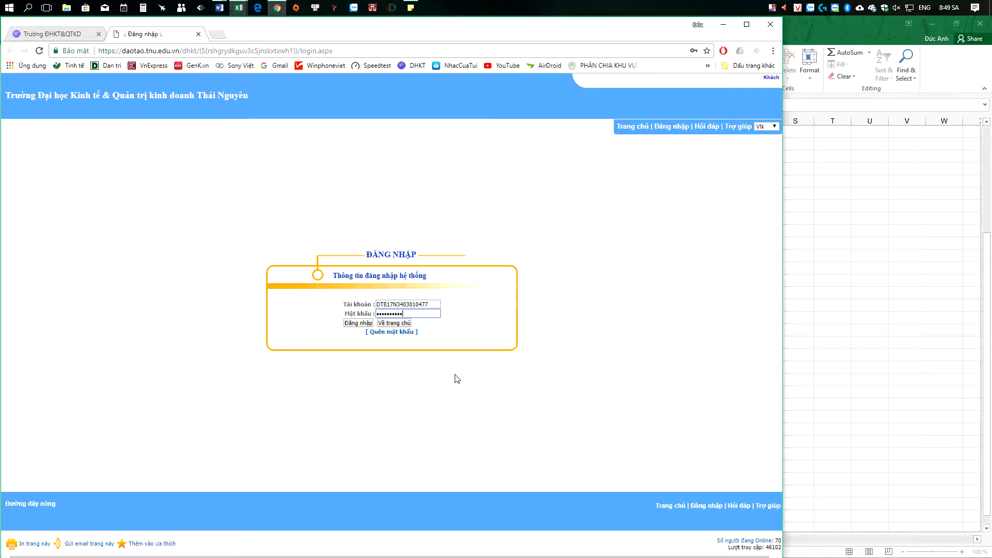
{"action": "left_click", "coordinate": [358, 324]}
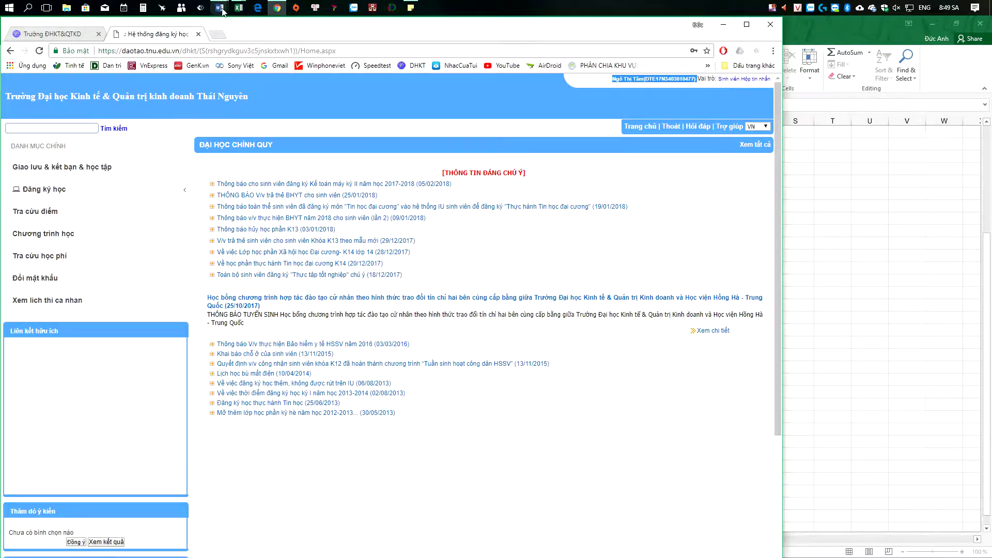
Step: Show the Word login guide beside the portal and scroll to step 5
{"action": "mouse_move", "coordinate": [219, 7]}
{"action": "left_click", "coordinate": [284, 61]}
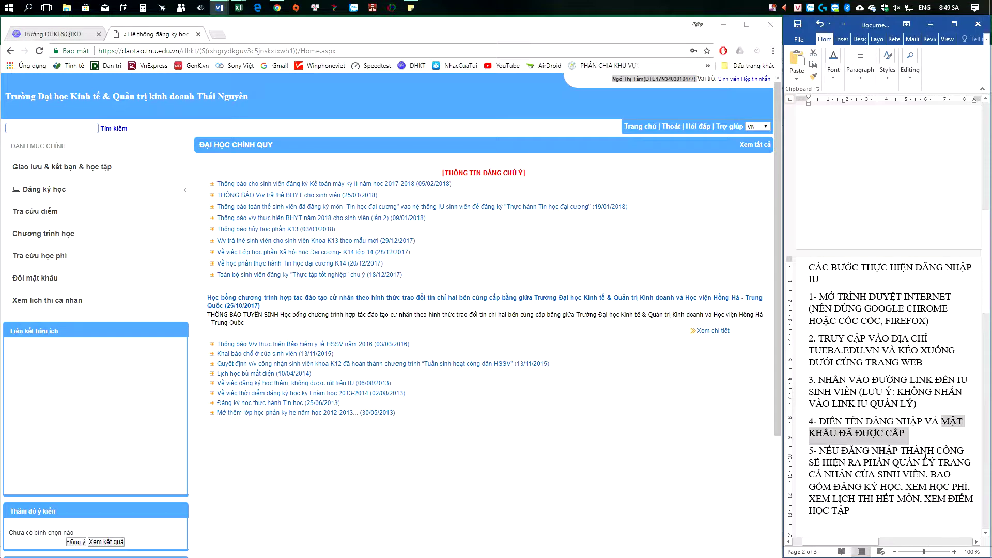
{"action": "scroll", "coordinate": [927, 443], "scroll_direction": "down", "scroll_amount": 3}
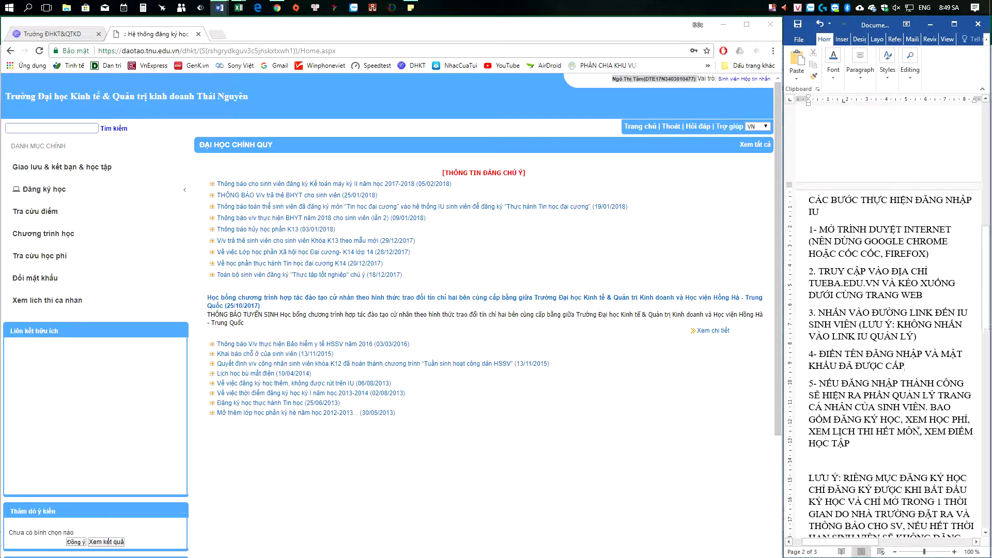
{"action": "left_click_drag", "start_coordinate": [820, 376], "coordinate": [855, 438]}
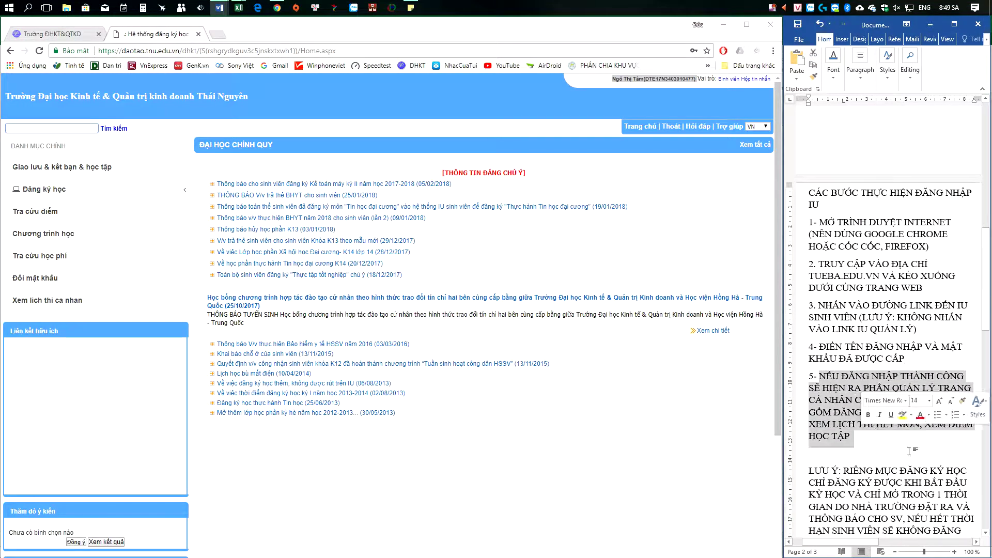
{"action": "left_click", "coordinate": [942, 459]}
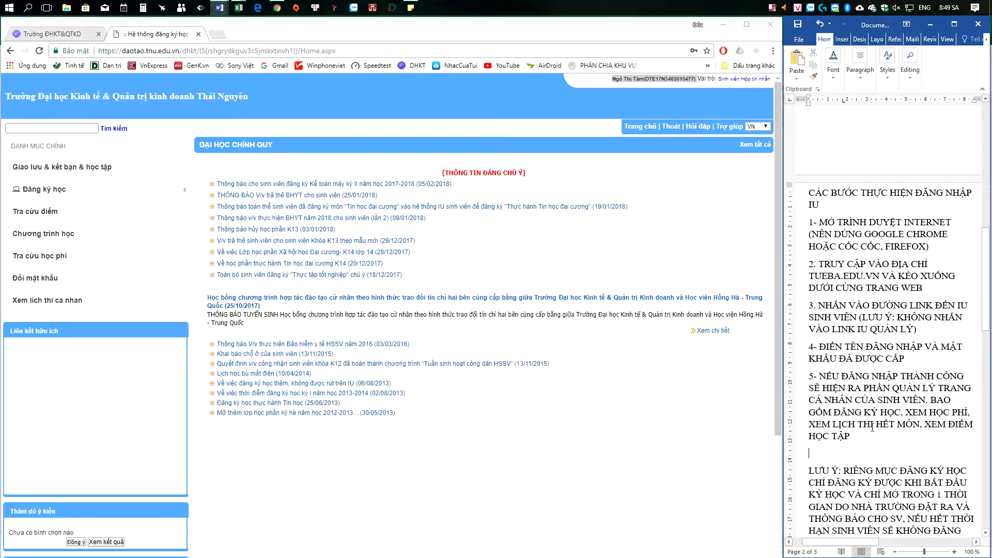
Step: Point out ĐĂNG KÝ HỌC, XEM HỌC PHÍ, XEM LỊCH THI HẾT MÔN and XEM ĐIỂM HỌC TẬP in step 5
{"action": "left_click_drag", "start_coordinate": [852, 414], "coordinate": [901, 414]}
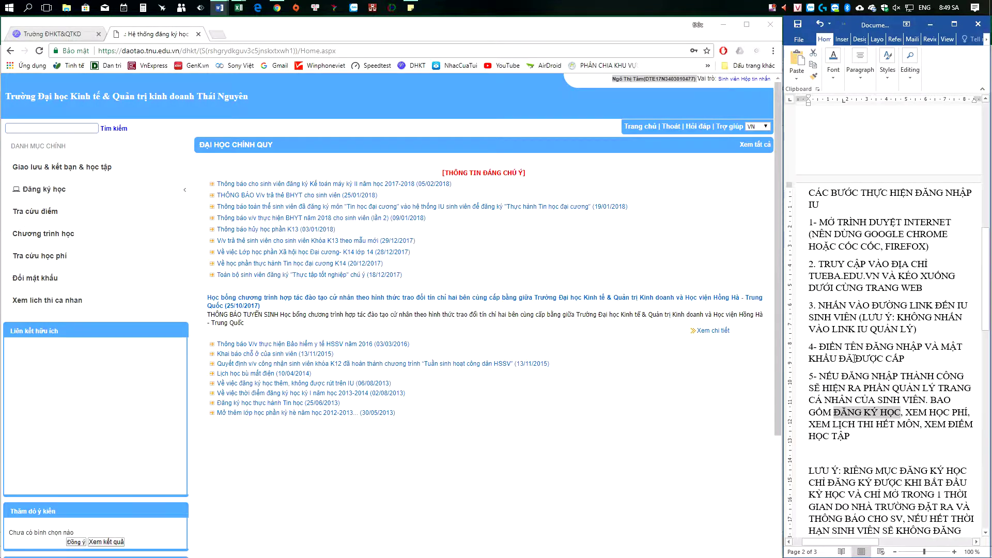
{"action": "left_click_drag", "start_coordinate": [906, 413], "coordinate": [968, 412]}
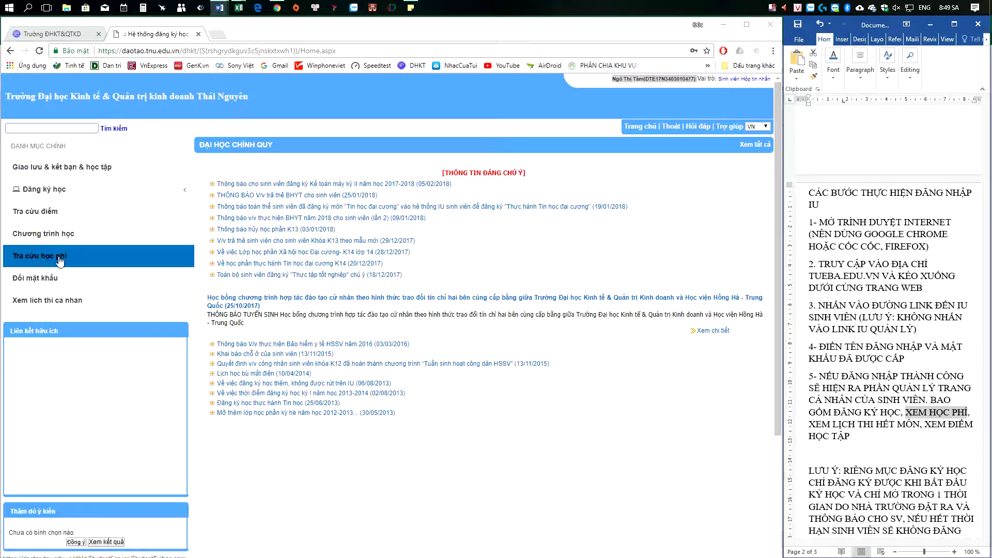
{"action": "left_click_drag", "start_coordinate": [809, 424], "coordinate": [915, 425]}
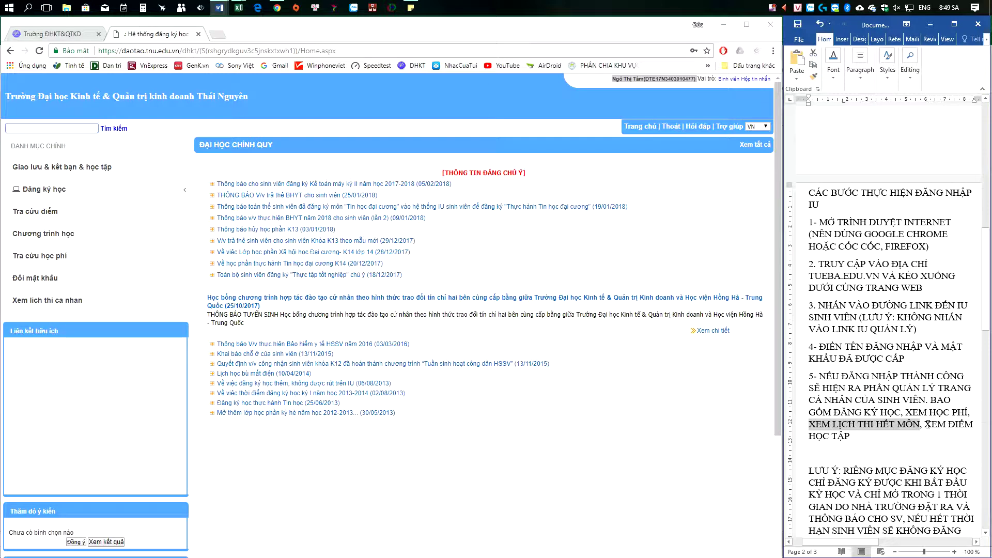
{"action": "left_click_drag", "start_coordinate": [929, 424], "coordinate": [930, 439]}
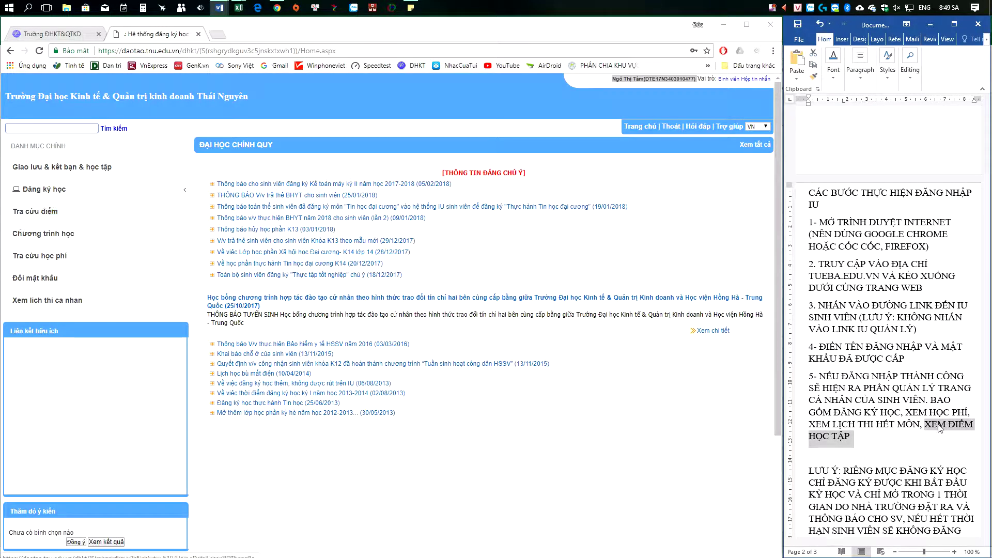
{"action": "key", "text": "Right"}
{"action": "left_click", "coordinate": [986, 532]}
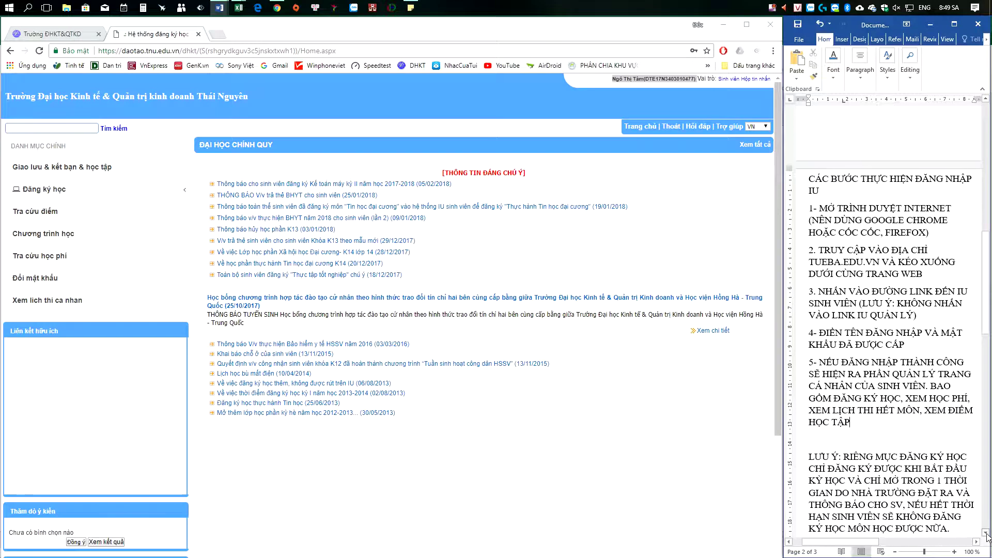
Step: Highlight the LƯU Ý note and scroll further down the guide
{"action": "scroll", "coordinate": [986, 533], "scroll_direction": "down", "scroll_amount": 2}
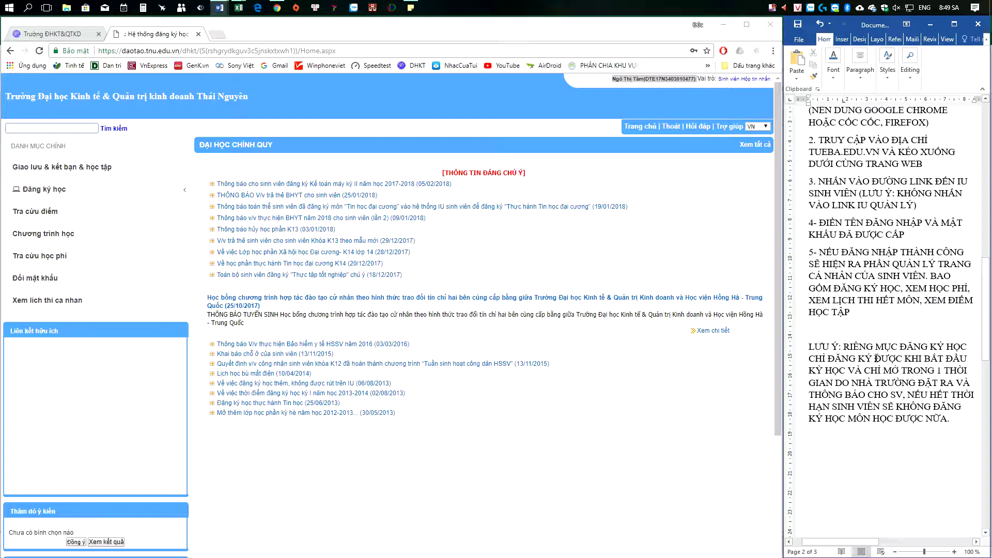
{"action": "left_click", "coordinate": [986, 99]}
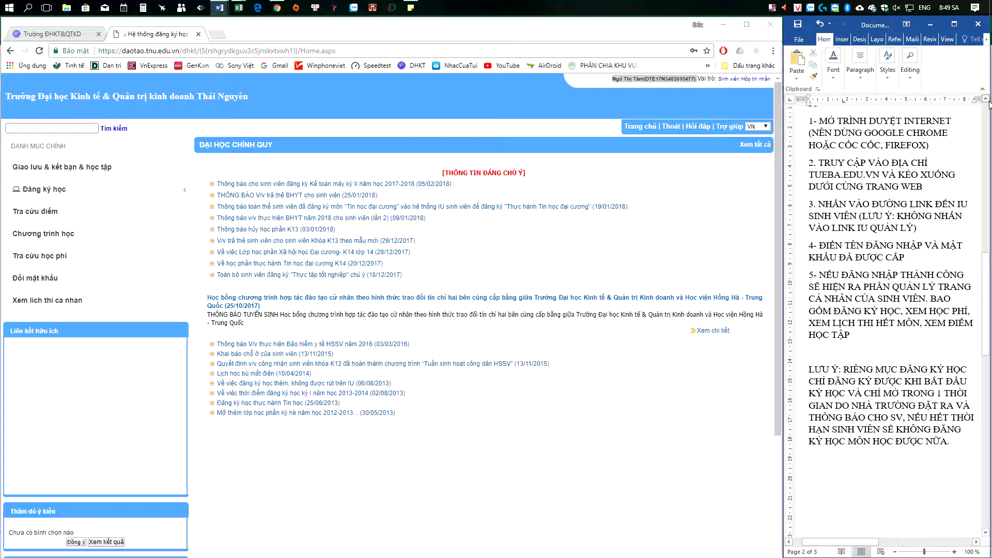
{"action": "left_click", "coordinate": [985, 99]}
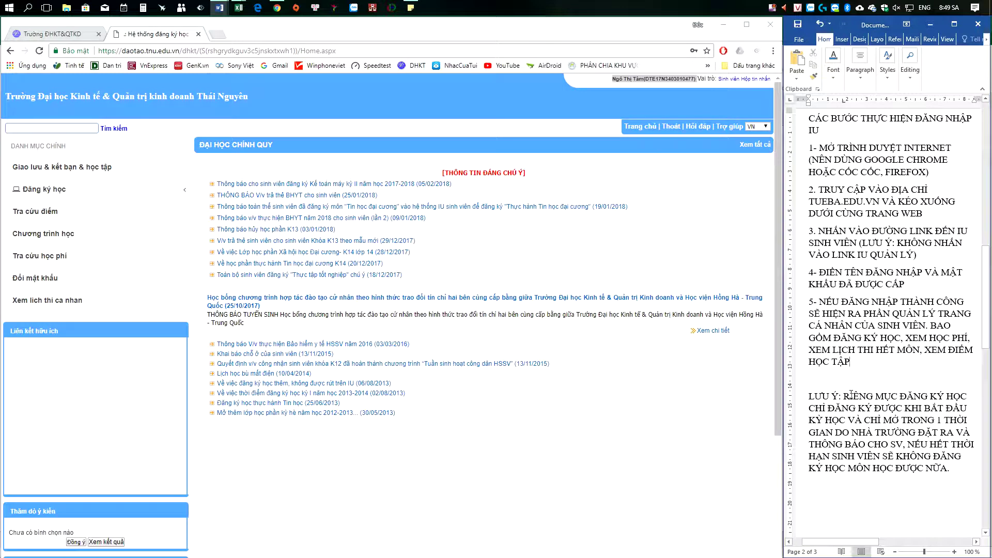
{"action": "left_click_drag", "start_coordinate": [810, 396], "coordinate": [893, 485]}
{"action": "left_click", "coordinate": [894, 485]}
{"action": "scroll", "coordinate": [938, 485], "scroll_direction": "down", "scroll_amount": 2}
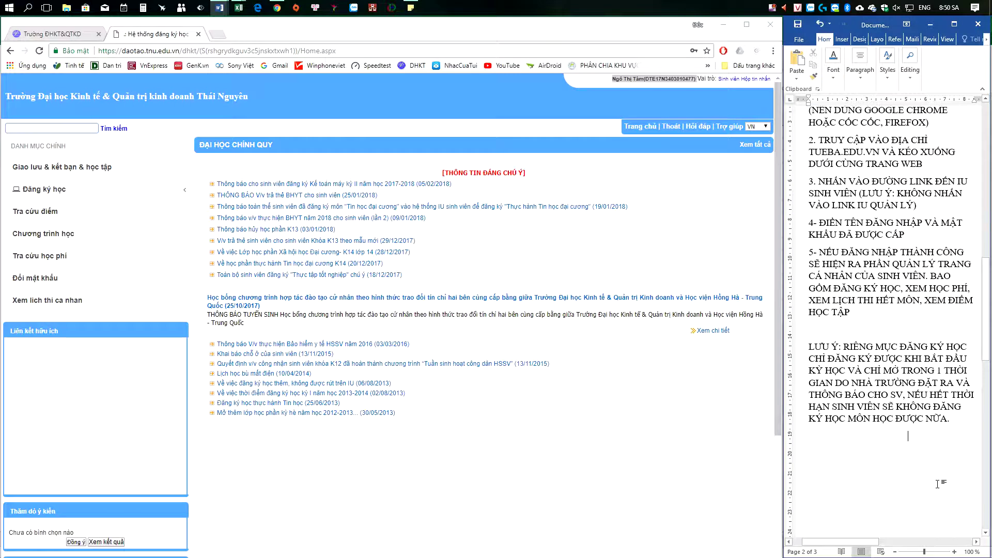
{"action": "scroll", "coordinate": [938, 485], "scroll_direction": "down", "scroll_amount": 8}
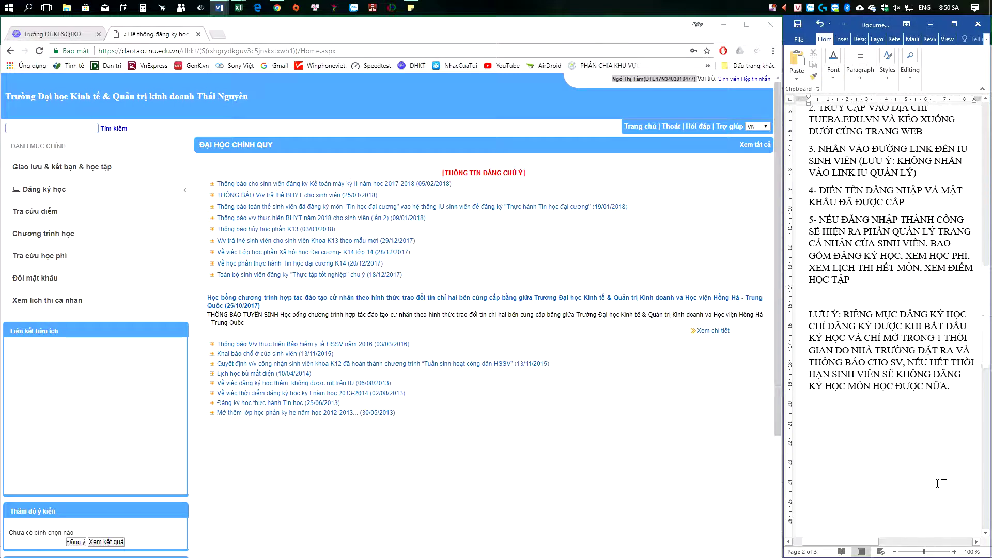
{"action": "scroll", "coordinate": [929, 468], "scroll_direction": "down", "scroll_amount": 4}
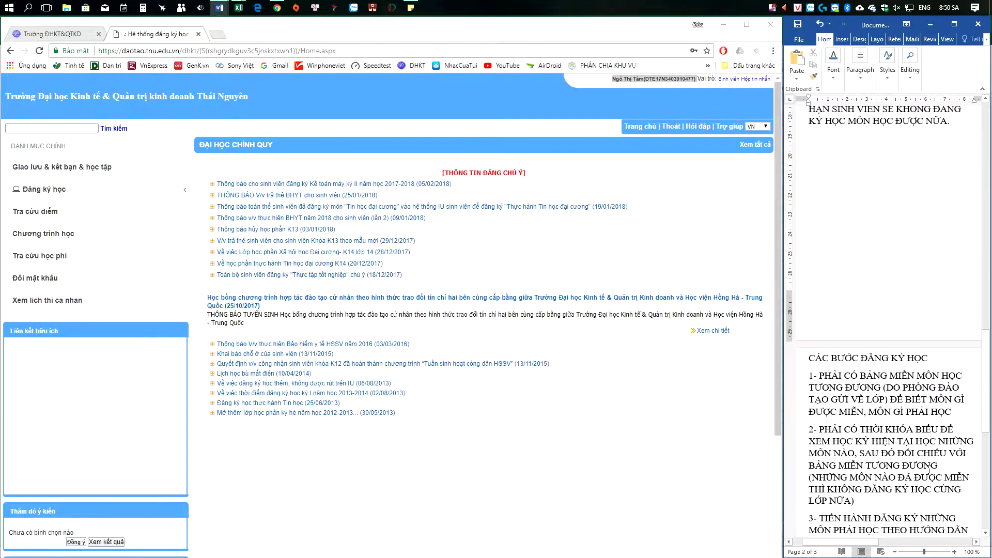
{"action": "scroll", "coordinate": [929, 469], "scroll_direction": "up", "scroll_amount": 4}
{"action": "left_click_drag", "start_coordinate": [810, 458], "coordinate": [931, 459]}
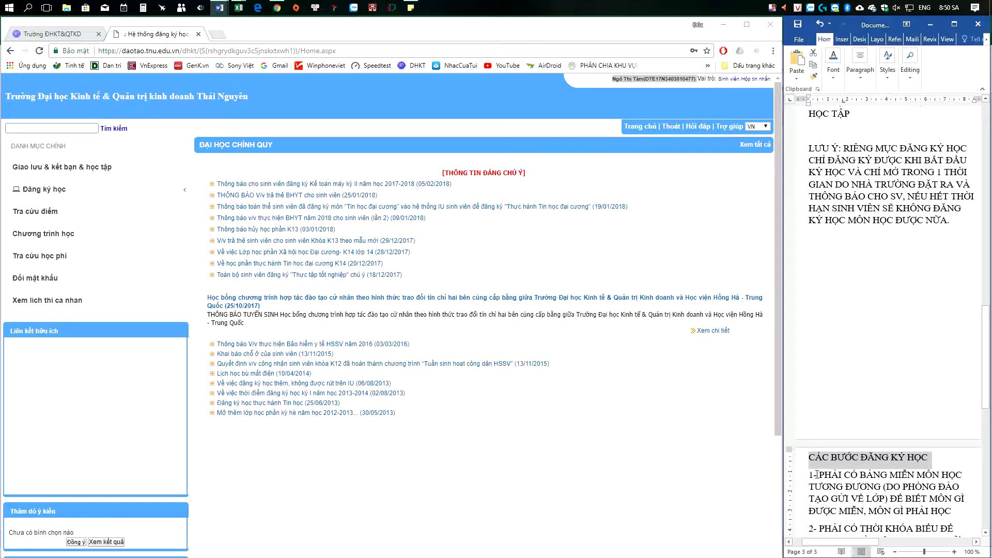
{"action": "left_click_drag", "start_coordinate": [811, 476], "coordinate": [963, 510]}
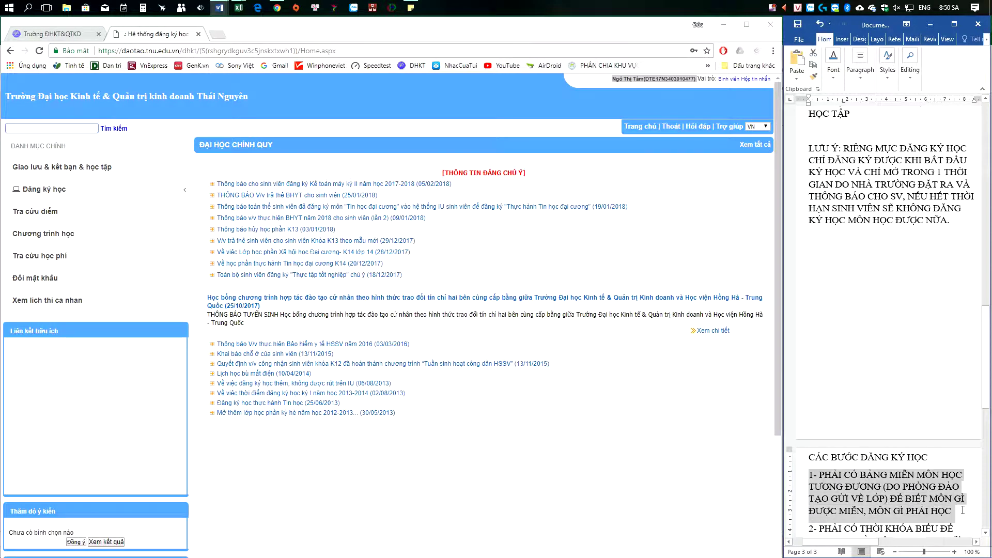
{"action": "scroll", "coordinate": [965, 515], "scroll_direction": "down", "scroll_amount": 2}
{"action": "scroll", "coordinate": [925, 481], "scroll_direction": "up", "scroll_amount": 1}
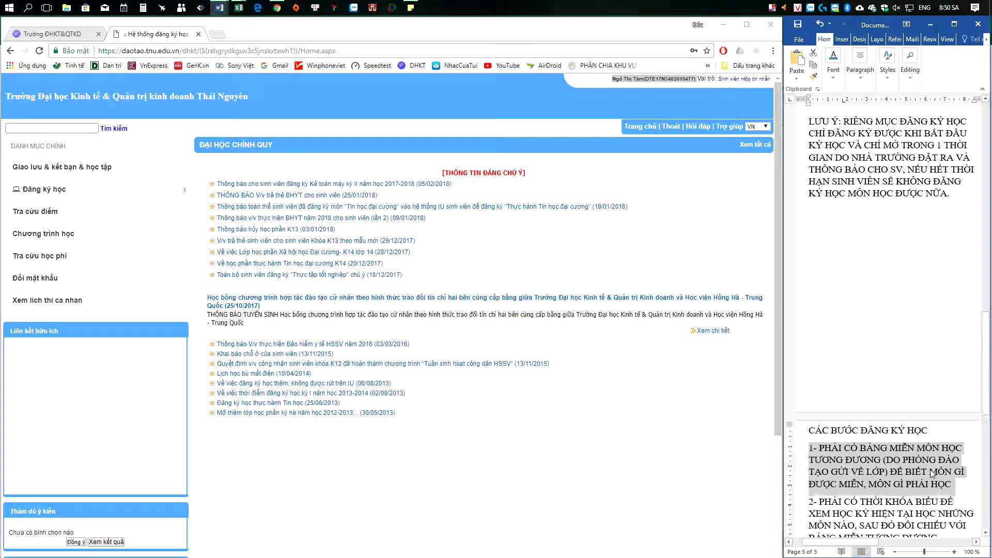
{"action": "left_click_drag", "start_coordinate": [814, 450], "coordinate": [954, 487]}
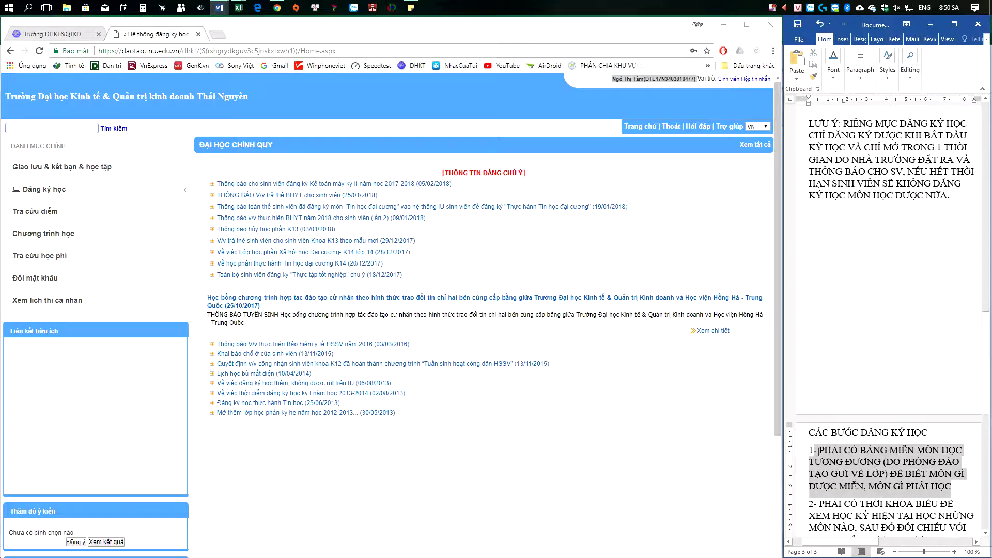
{"action": "left_click", "coordinate": [955, 487]}
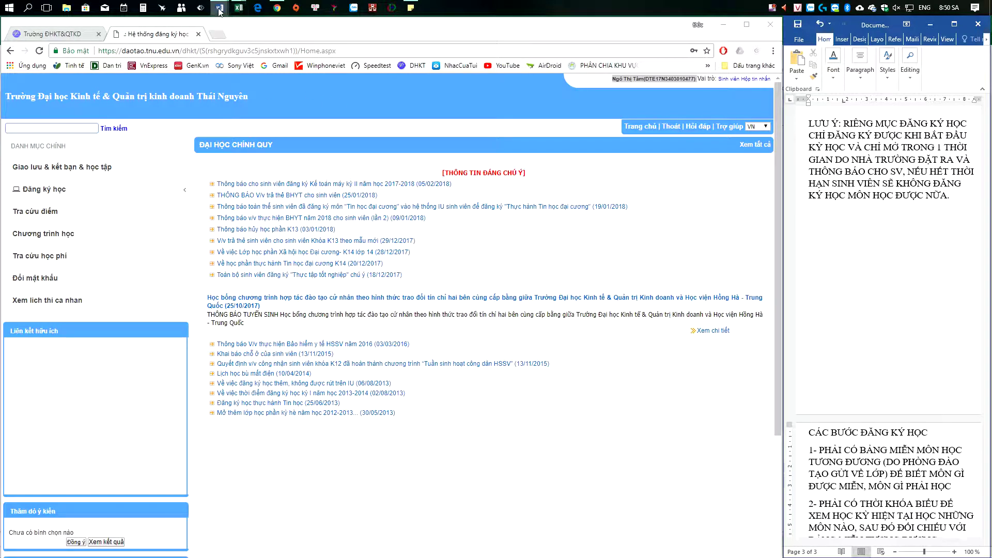
{"action": "mouse_move", "coordinate": [220, 12]}
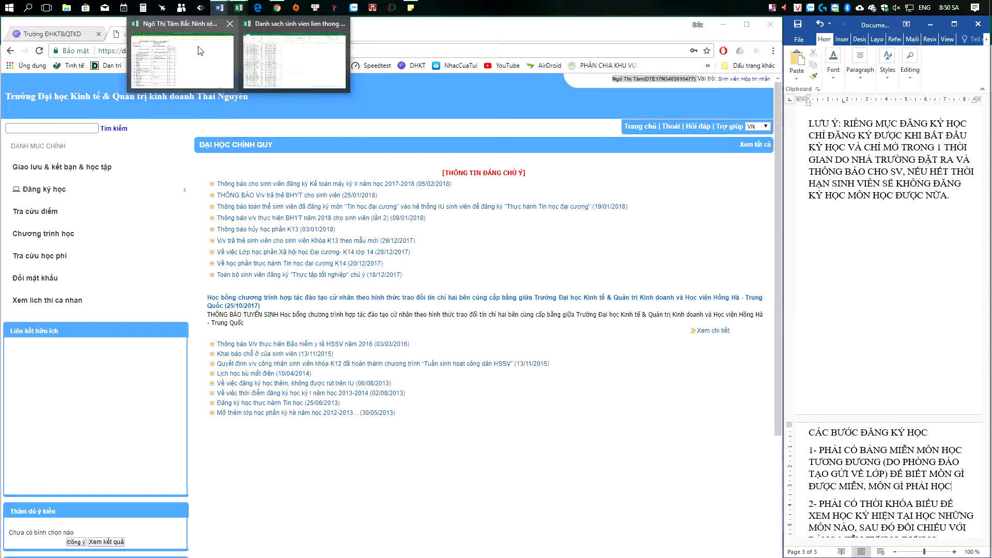
Step: Bring up the credit-exemption workbook, select J8, and choose Enable Editing to leave Protected View
{"action": "left_click", "coordinate": [200, 52]}
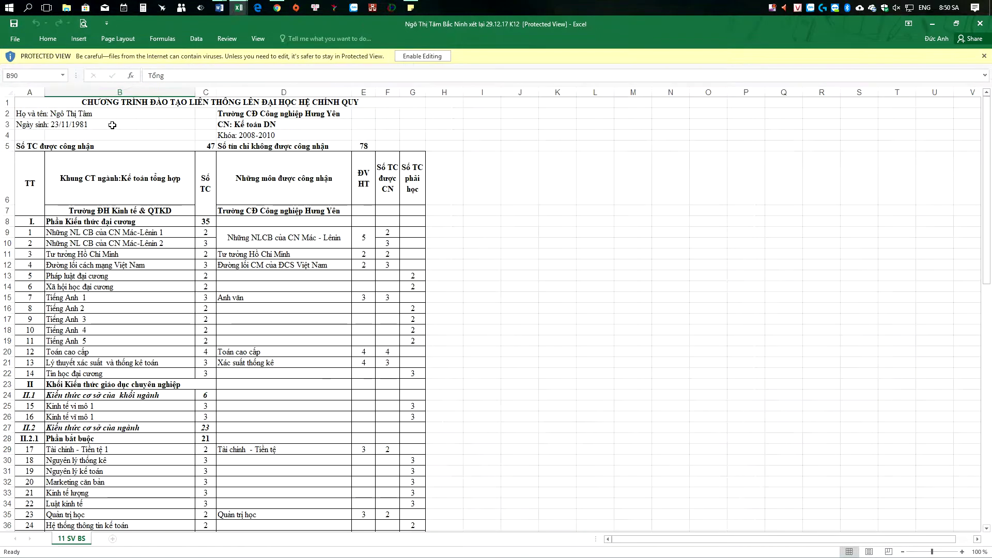
{"action": "left_click", "coordinate": [220, 100]}
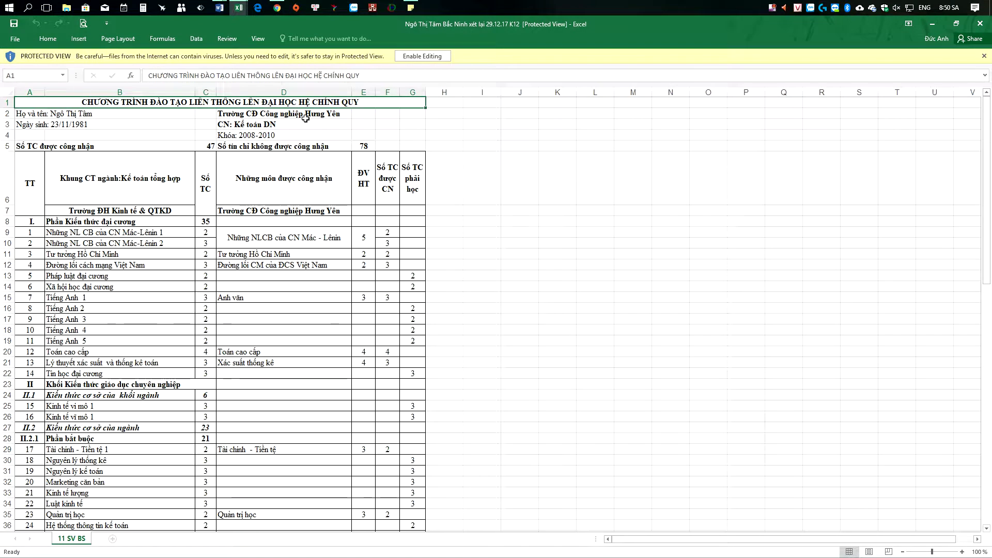
{"action": "left_click", "coordinate": [533, 176]}
{"action": "left_click", "coordinate": [528, 222]}
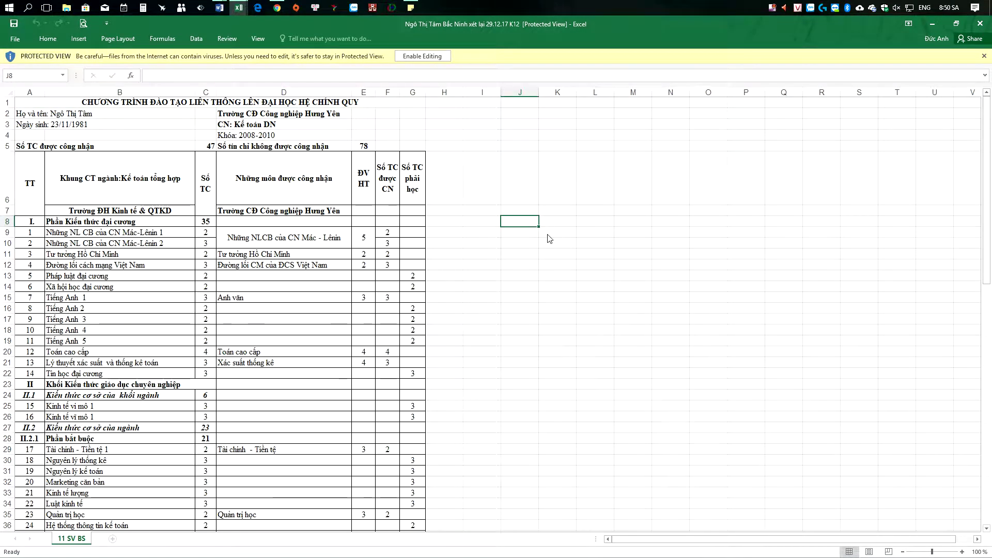
{"action": "key", "text": "F2"}
{"action": "left_click", "coordinate": [467, 321]}
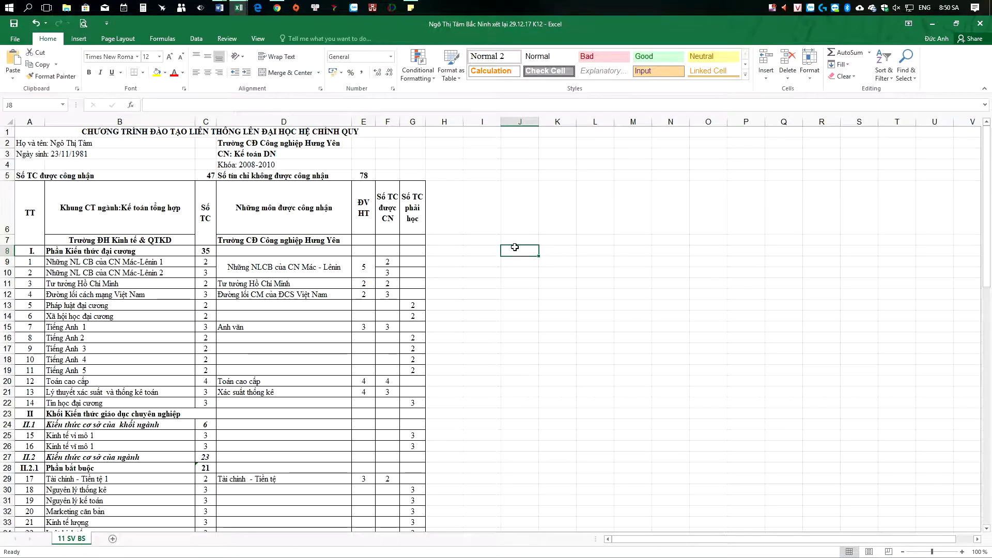
Step: Enter a note in J8 identifying the sheet as the student's equivalence exemption table
{"action": "type", "text": "ĐAY LÀ BAN"}
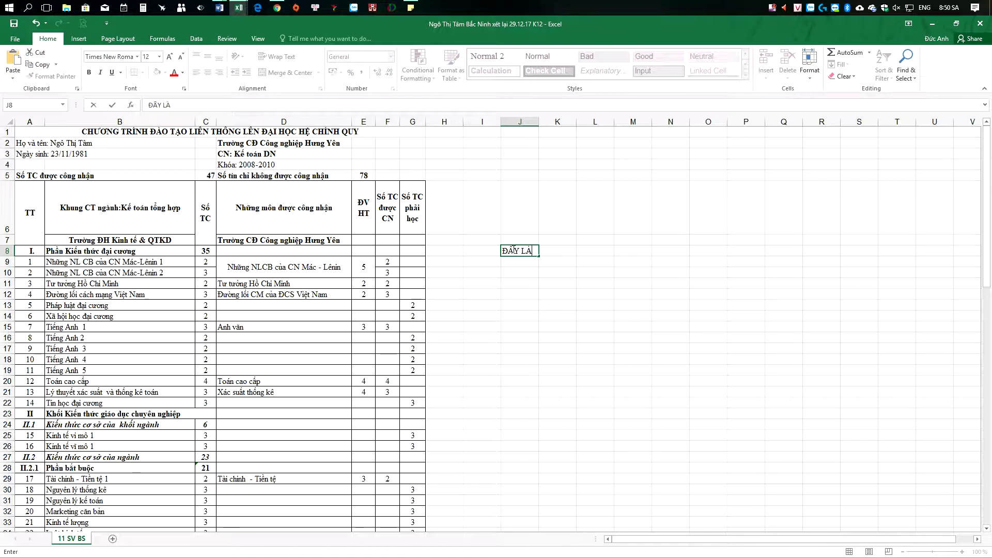
{"action": "type", "text": "G MIỄN TƯƠNG D"}
{"action": "type", "text": "ƯƠNG "}
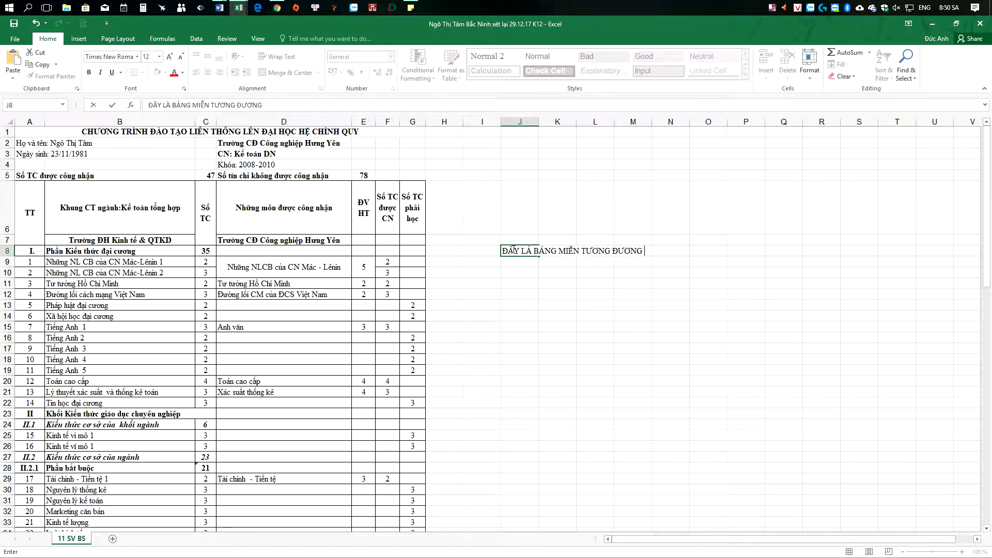
{"action": "left_click", "coordinate": [681, 301]}
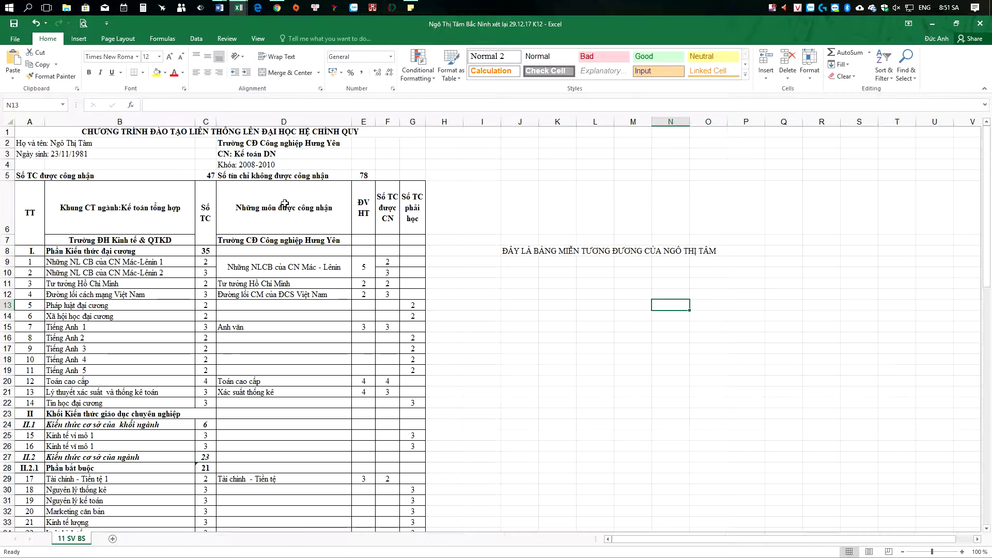
{"action": "left_click", "coordinate": [265, 202]}
Step: Point out recognised courses in column D, such as Anh văn, Toán cao cấp and Xác suất thống kê
{"action": "scroll", "coordinate": [289, 211], "scroll_direction": "down", "scroll_amount": 1}
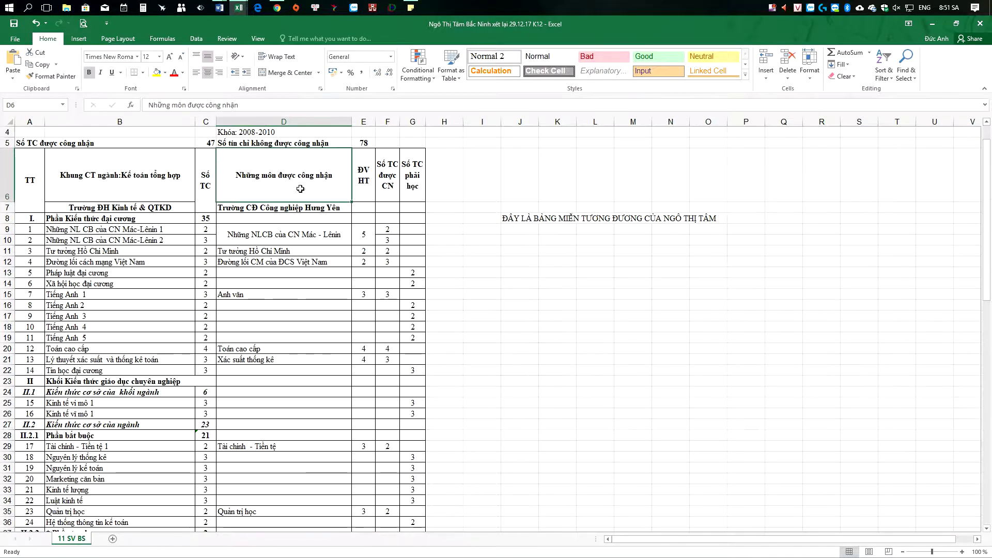
{"action": "left_click", "coordinate": [251, 249]}
{"action": "left_click", "coordinate": [290, 262]}
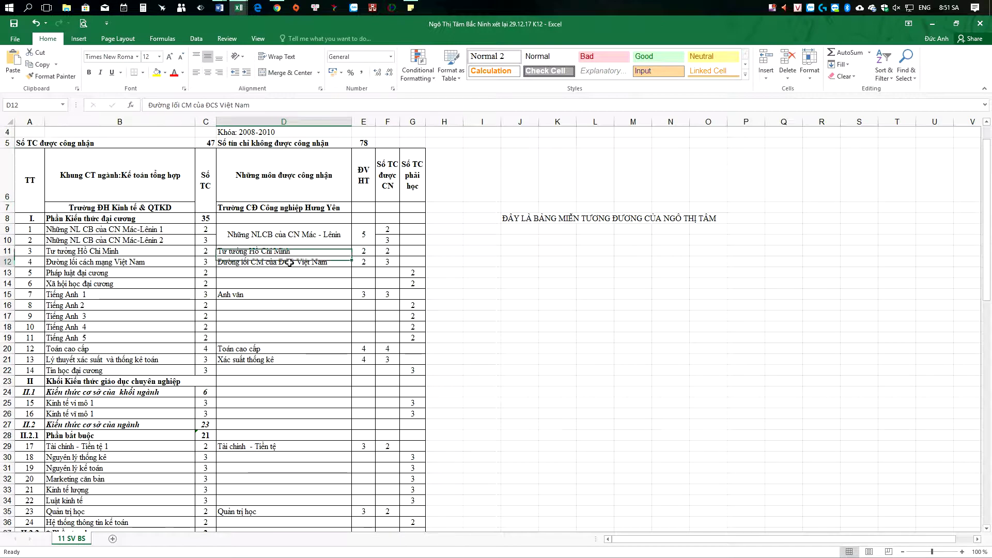
{"action": "left_click", "coordinate": [261, 294]}
{"action": "left_click", "coordinate": [254, 350]}
{"action": "left_click", "coordinate": [263, 360]}
{"action": "left_click", "coordinate": [253, 266]}
{"action": "left_click", "coordinate": [249, 250]}
Step: Write in J9 that recognised courses are those named in the Những môn được công nhận column
{"action": "left_click", "coordinate": [529, 229]}
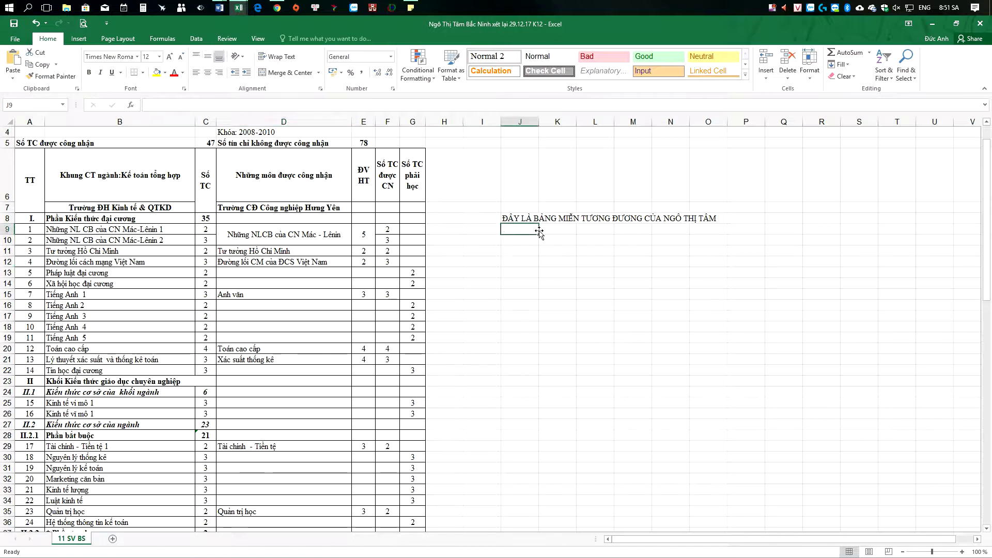
{"action": "type", "text": "CÁC MÔN ĐU"}
{"action": "type", "text": "ỢC CÔNG NH"}
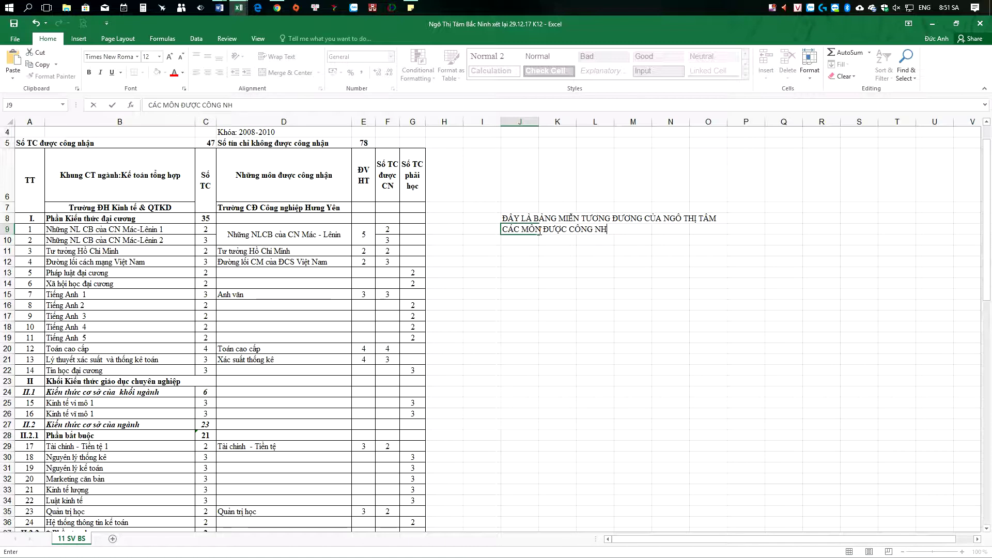
{"action": "type", "text": "ẬN LÀ CÁC MO"}
{"action": "type", "text": "N DƯỢC GHI T"}
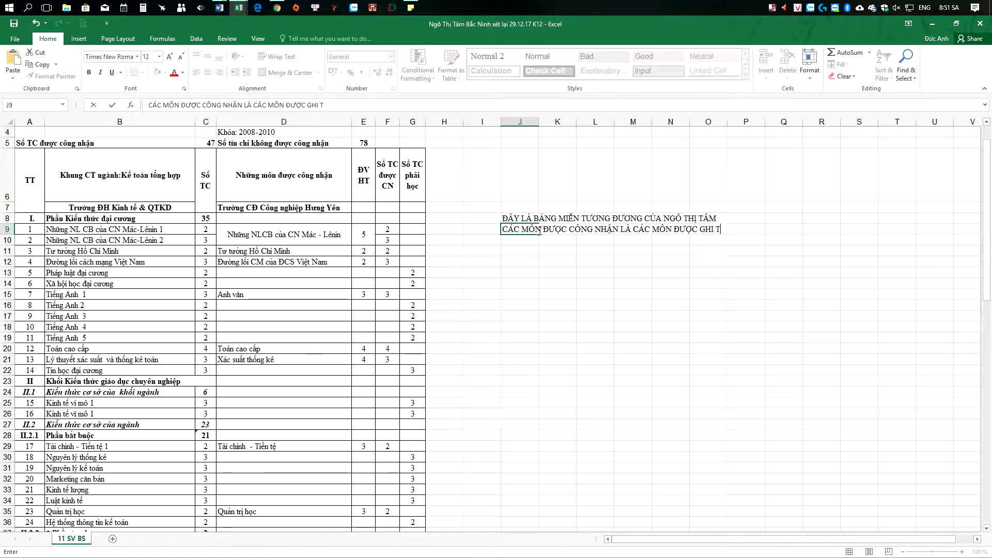
{"action": "type", "text": "ÊN O"}
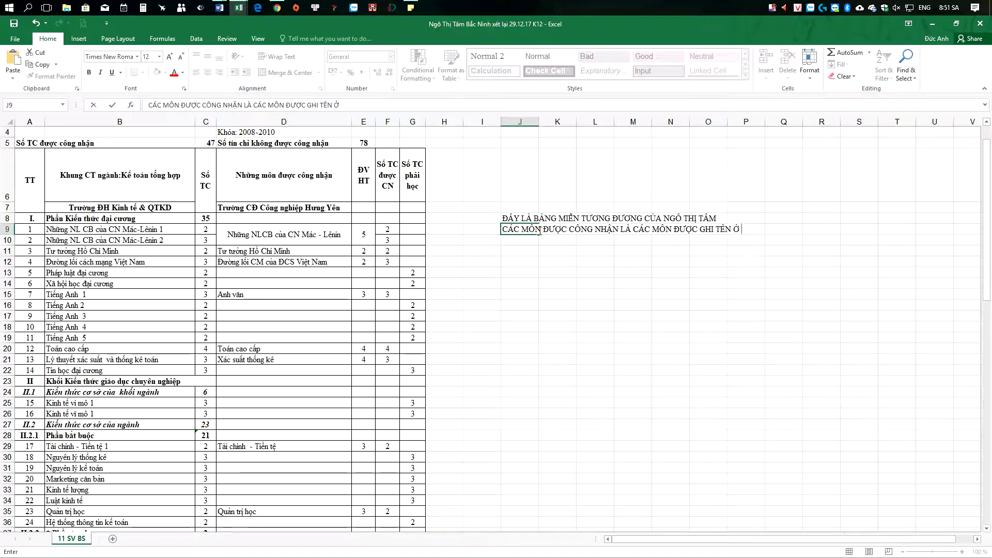
{"action": "type", "text": " CỘT"}
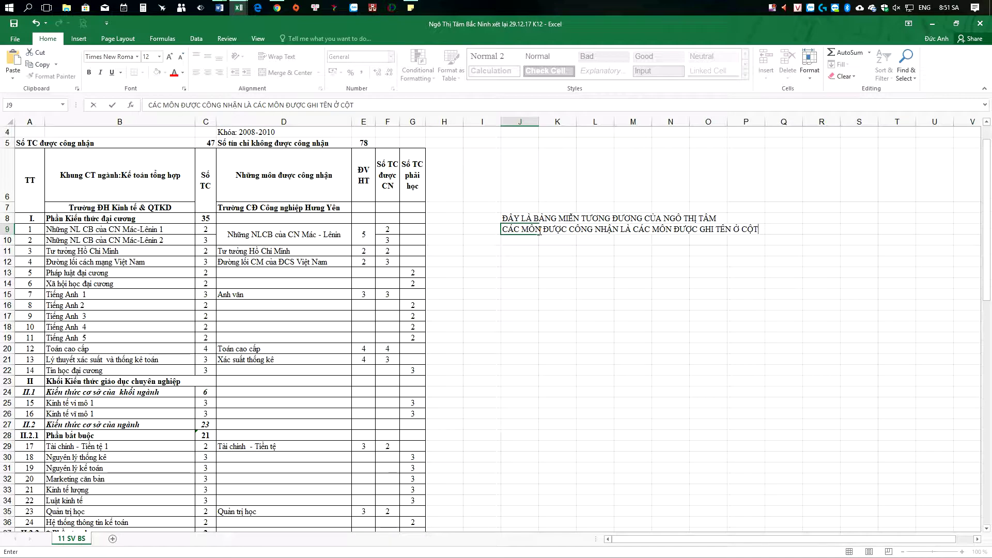
{"action": "type", "text": " NHƯNG"}
{"action": "type", "text": " MÔN ĐƯƠ"}
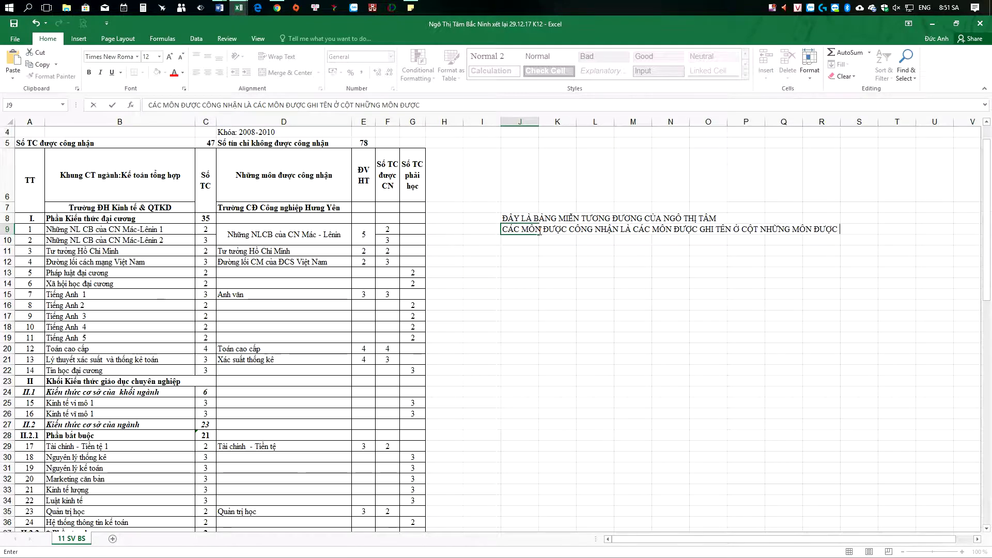
{"action": "type", "text": "NG NHẬN"}
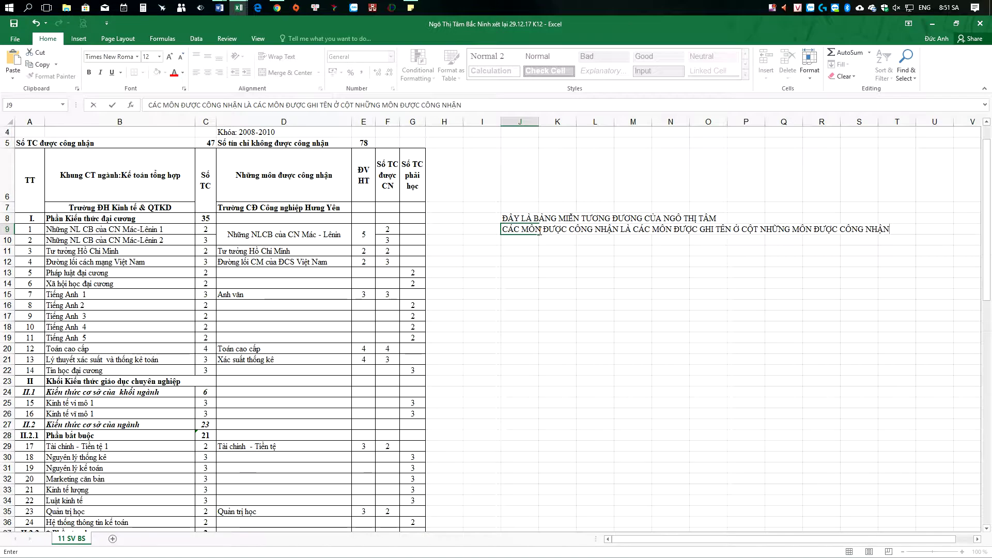
{"action": "left_click", "coordinate": [564, 309]}
Step: Point out recognised courses like Tài chính - Tiền tệ, Tư tưởng Hồ Chí Minh, Mác - Lênin and Anh văn
{"action": "scroll", "coordinate": [362, 332], "scroll_direction": "down", "scroll_amount": 2}
{"action": "left_click", "coordinate": [283, 338]}
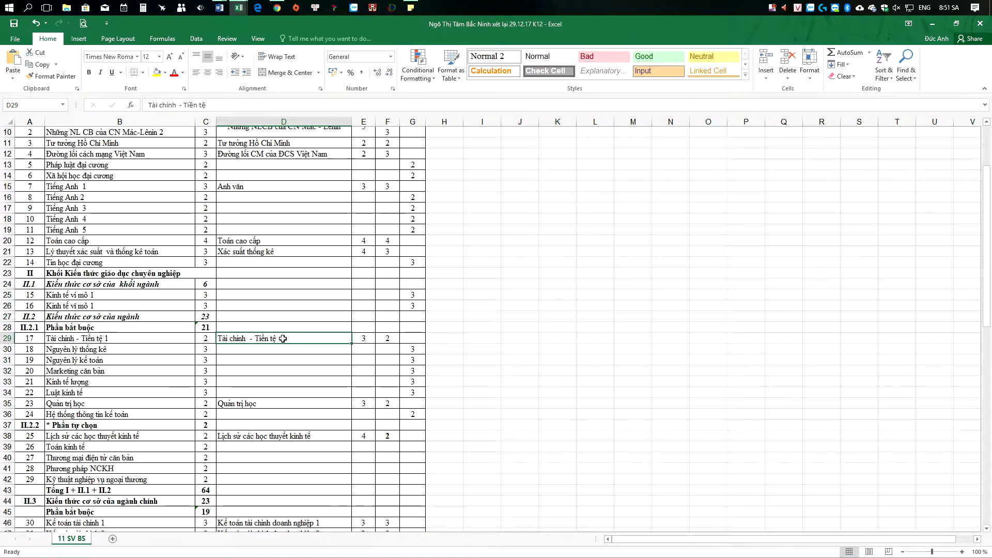
{"action": "left_click", "coordinate": [261, 403]}
{"action": "scroll", "coordinate": [261, 362], "scroll_direction": "up", "scroll_amount": 3}
{"action": "left_click", "coordinate": [263, 280]}
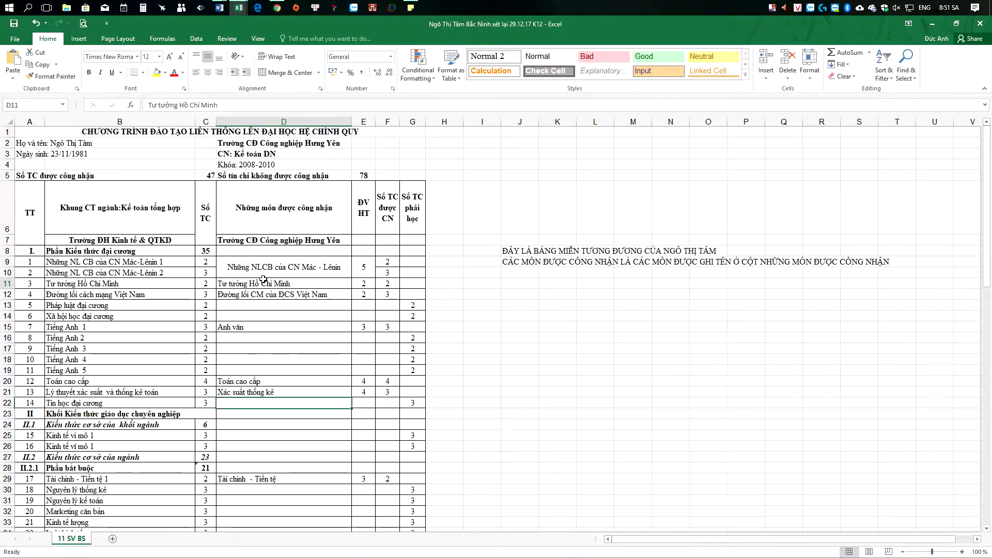
{"action": "left_click", "coordinate": [274, 271]}
{"action": "left_click", "coordinate": [286, 295]}
{"action": "left_click", "coordinate": [247, 327]}
Step: Highlight recognised-course rows 11, 12, 20 and 21 across columns B–D
{"action": "left_click_drag", "start_coordinate": [263, 381], "coordinate": [108, 381]}
{"action": "left_click_drag", "start_coordinate": [90, 284], "coordinate": [257, 281]}
{"action": "left_click_drag", "start_coordinate": [129, 295], "coordinate": [249, 294]}
{"action": "left_click_drag", "start_coordinate": [142, 381], "coordinate": [269, 383]}
{"action": "left_click_drag", "start_coordinate": [169, 393], "coordinate": [289, 392]}
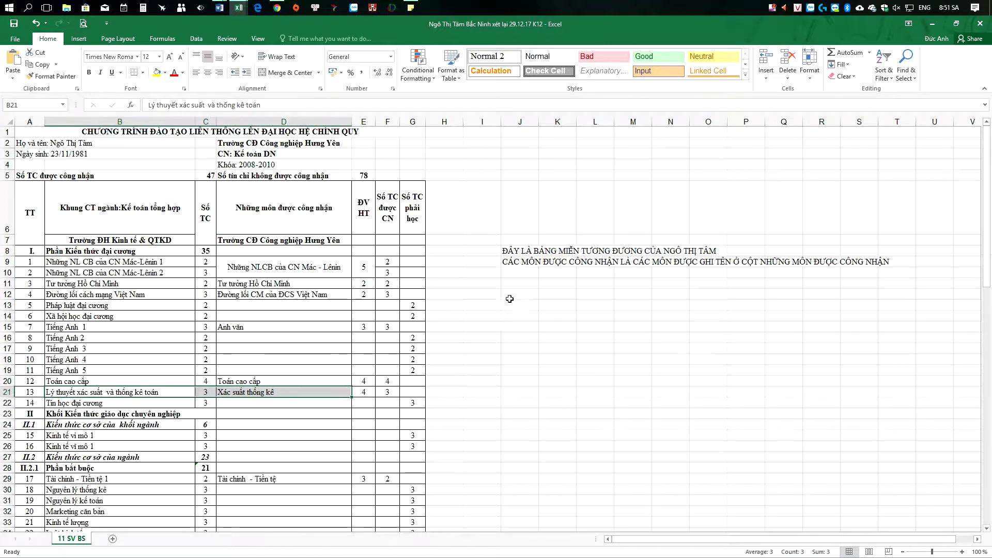
Step: Note in J10 that courses to study appear only in the Kế toán column, e.g. Pháp luật đại cương, Xã hội học
{"action": "left_click", "coordinate": [521, 273]}
{"action": "type", "text": "CA"}
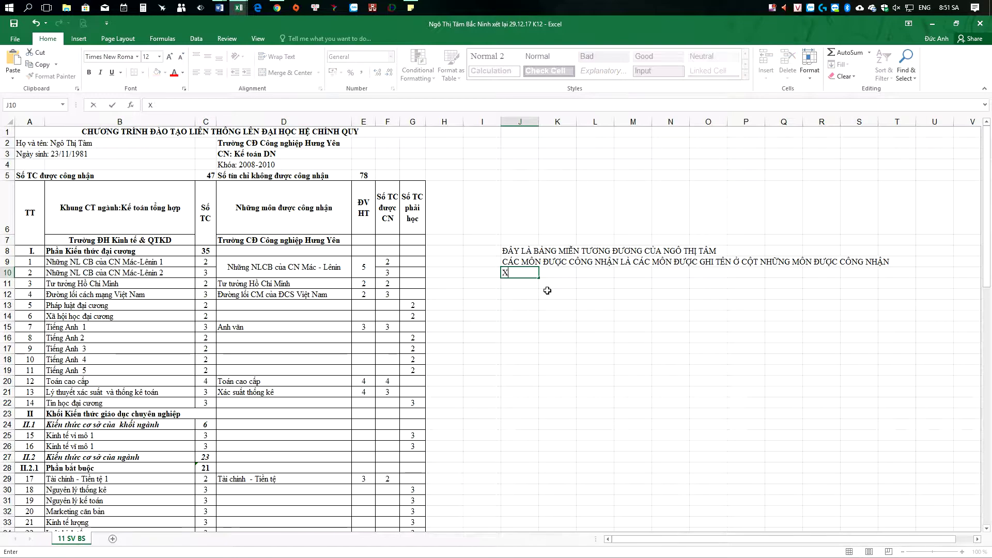
{"action": "key", "text": "BackSpace"}
{"action": "type", "text": "Á MÔN PHẢI HỌC LÀ MÔN"}
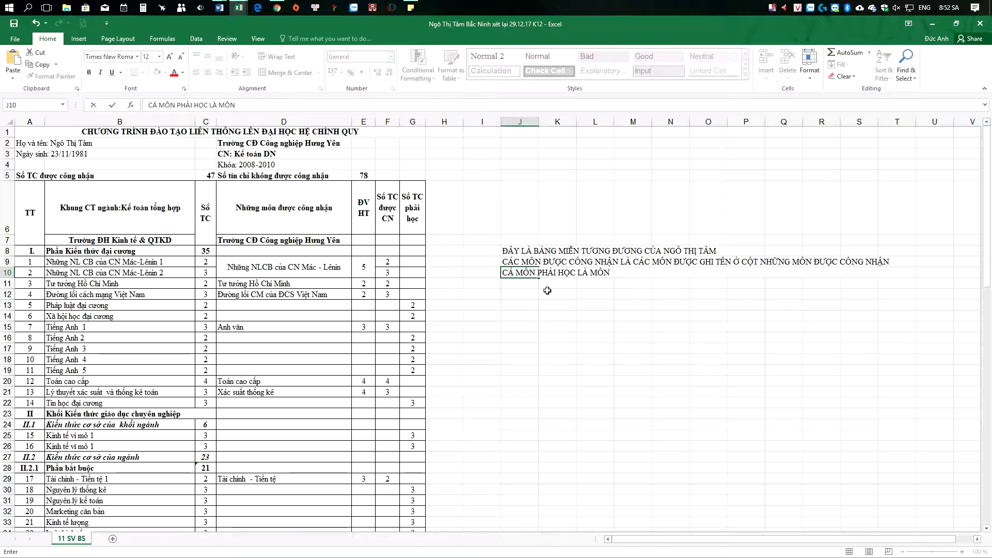
{"action": "type", "text": " CHI"}
{"action": "type", "text": " CO"}
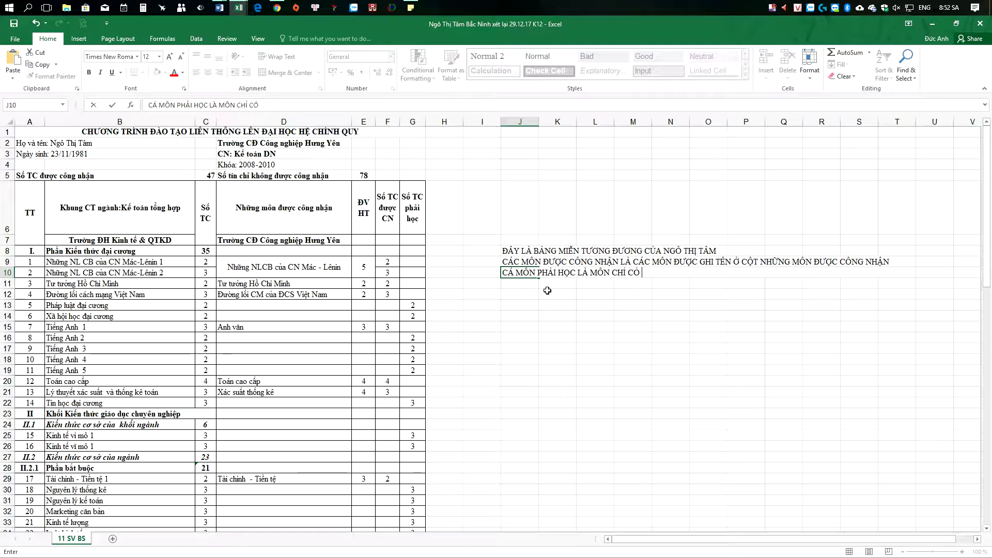
{"action": "type", "text": " BÊN CÔ"}
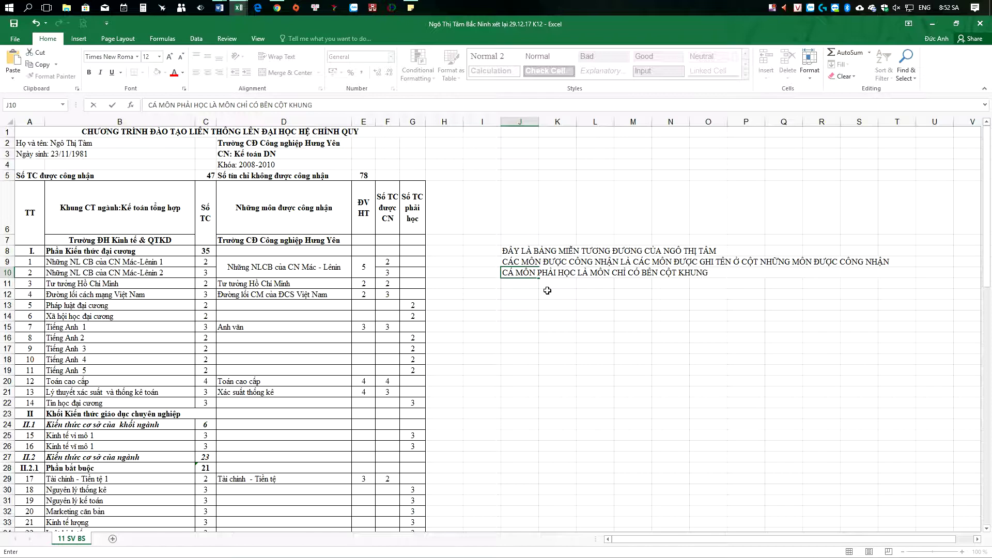
{"action": "type", "text": "T KẾ TOÁN TH="}
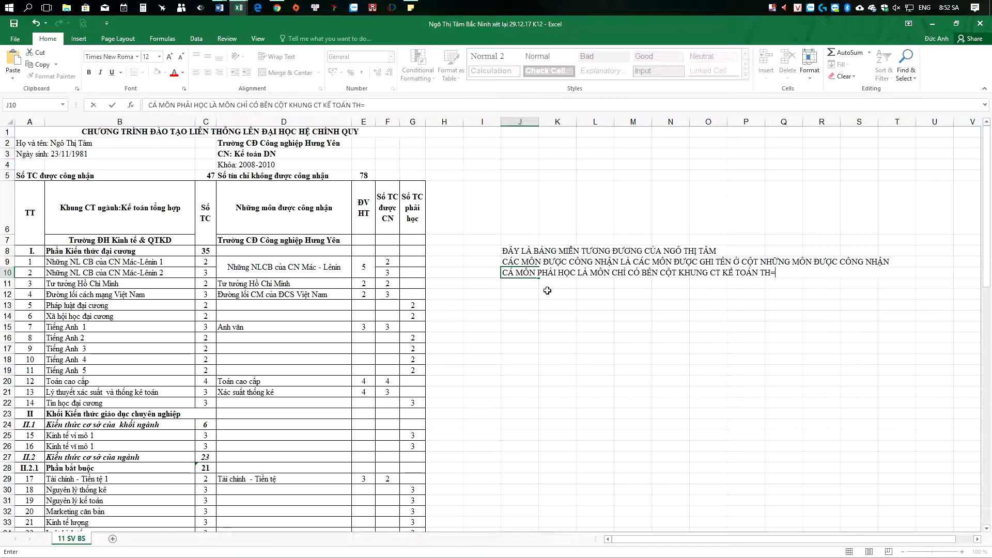
{"action": "key", "text": "BackSpace"}
{"action": "key", "text": "BackSpace"}
{"action": "type", "text": "- VÍ DU NHƯ"}
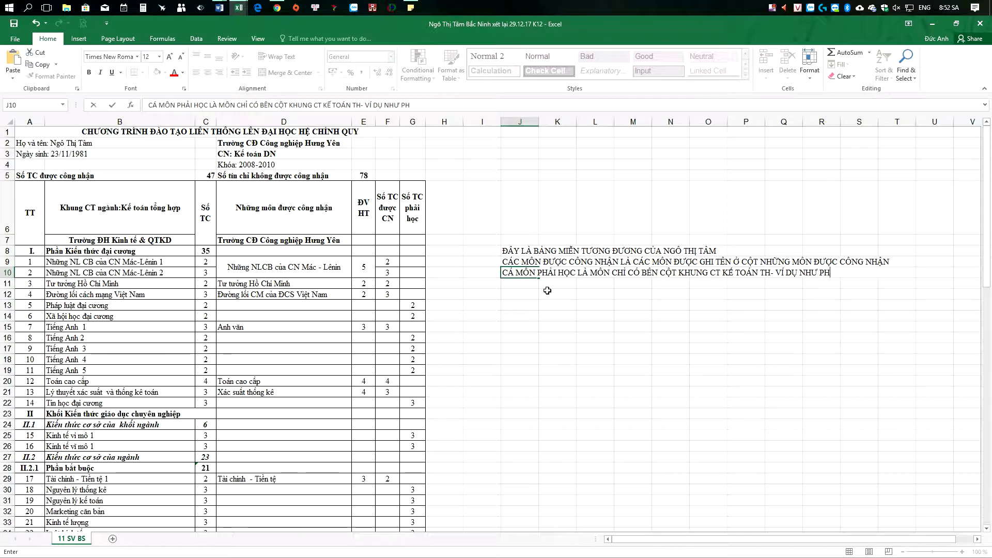
{"action": "type", "text": " PHÁP LUẬT ĐA"}
{"action": "type", "text": "I CƯƠNG"}
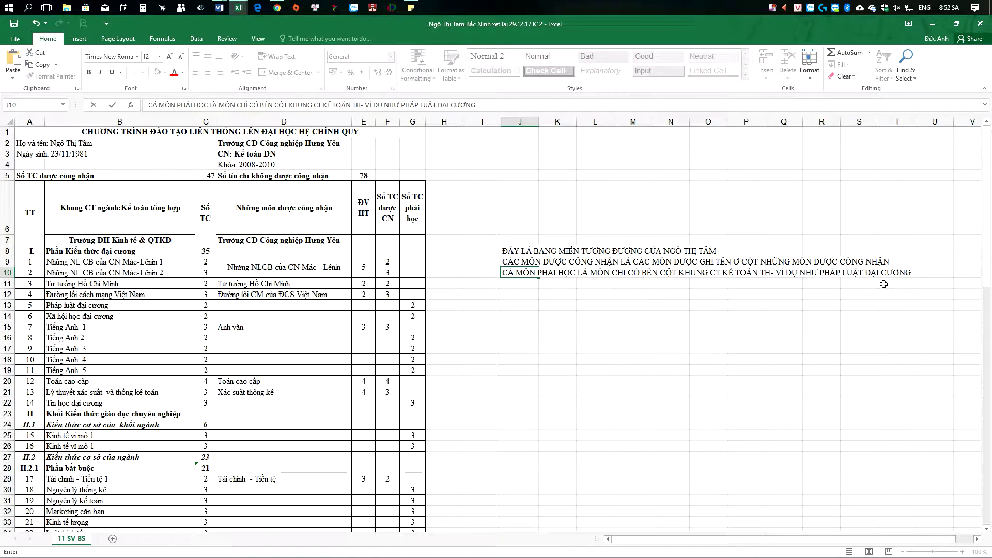
{"action": "type", "text": ", XÃ HÔI HỌC"}
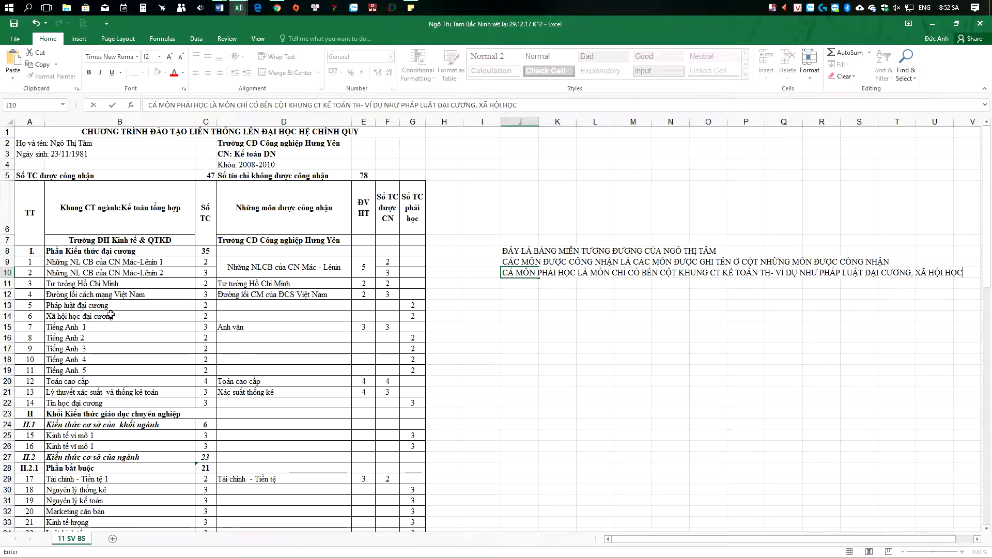
Step: Point out Pháp luật đại cương and Xã hội học đại cương as example courses to study
{"action": "left_click", "coordinate": [94, 306]}
{"action": "left_click", "coordinate": [79, 317]}
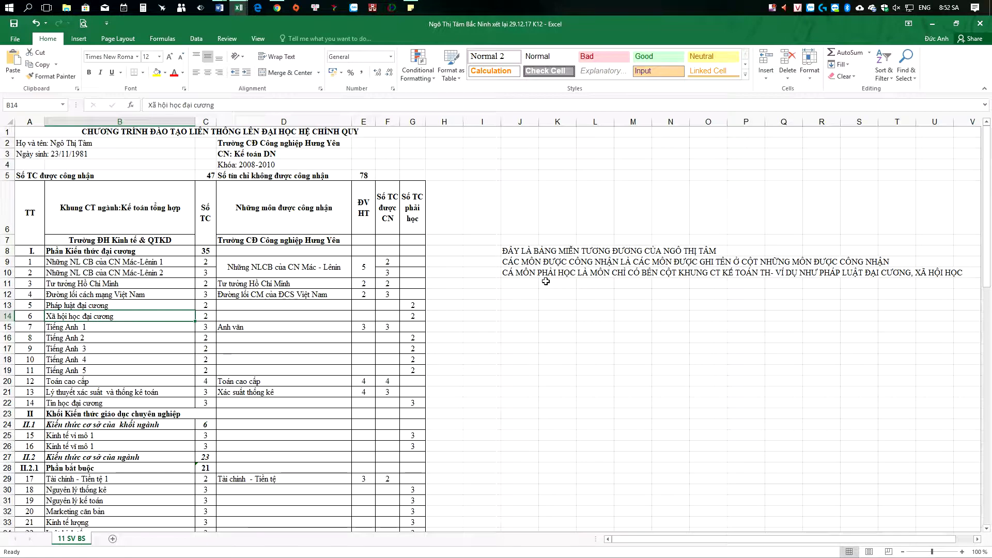
{"action": "left_click", "coordinate": [513, 281]}
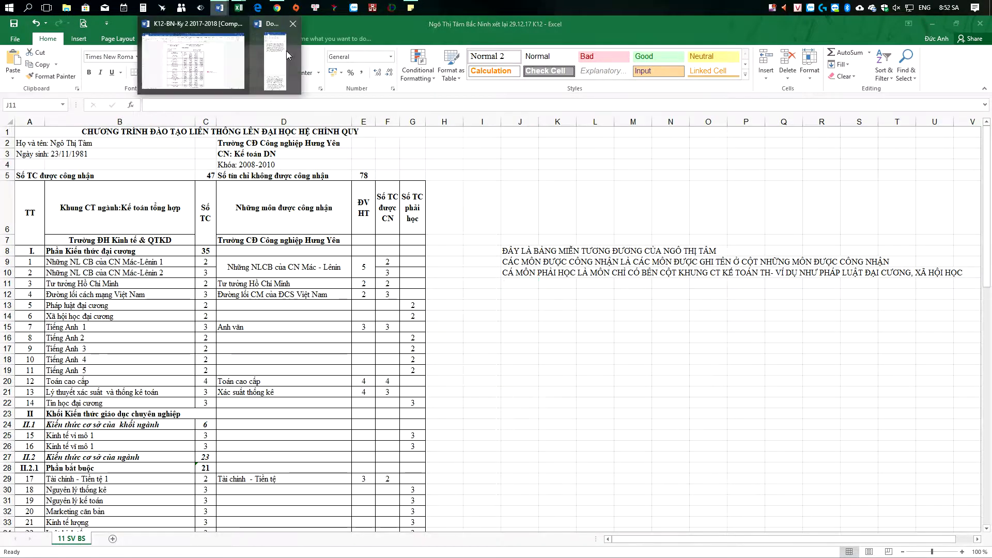
Step: Bring up the Word registration notes and highlight step 2, comparing the timetable with the exemption table
{"action": "left_click", "coordinate": [275, 54]}
{"action": "scroll", "coordinate": [884, 478], "scroll_direction": "down", "scroll_amount": 3}
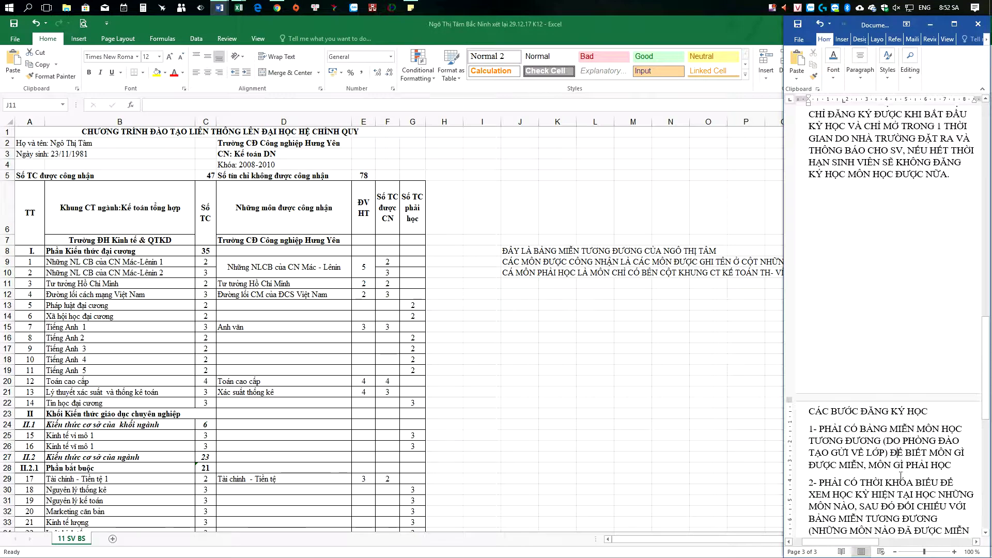
{"action": "left_click_drag", "start_coordinate": [821, 429], "coordinate": [929, 495]}
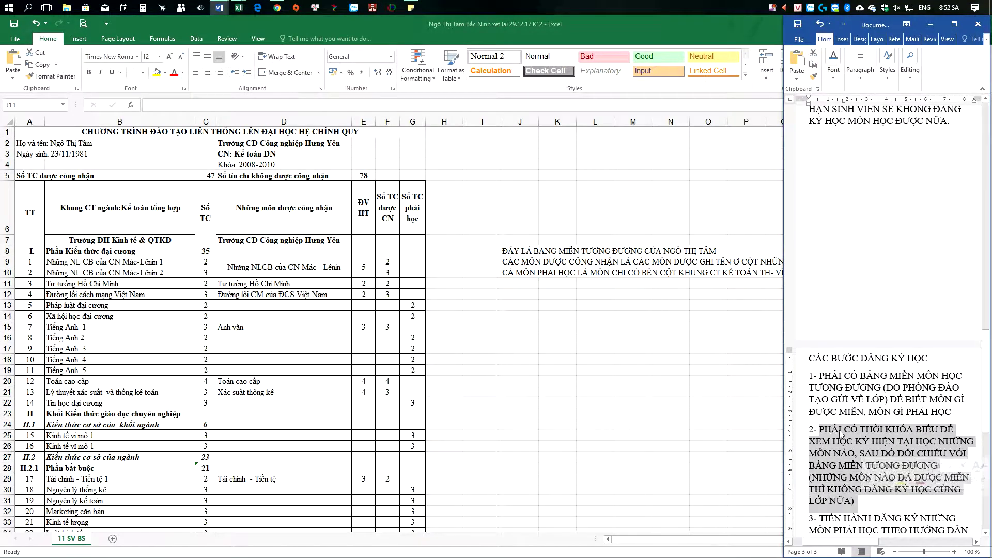
{"action": "left_click", "coordinate": [856, 501]}
{"action": "left_click_drag", "start_coordinate": [856, 501], "coordinate": [809, 429]}
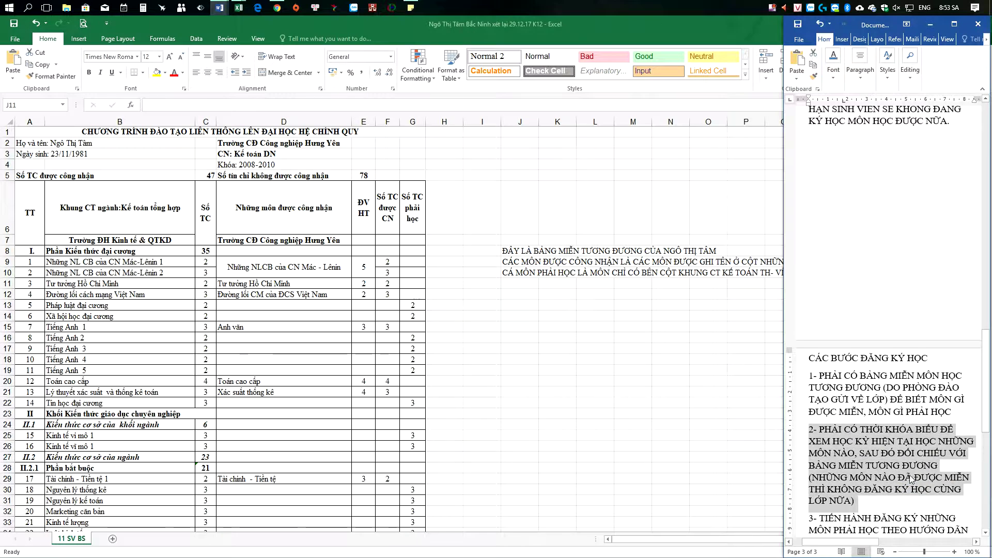
{"action": "left_click", "coordinate": [887, 501]}
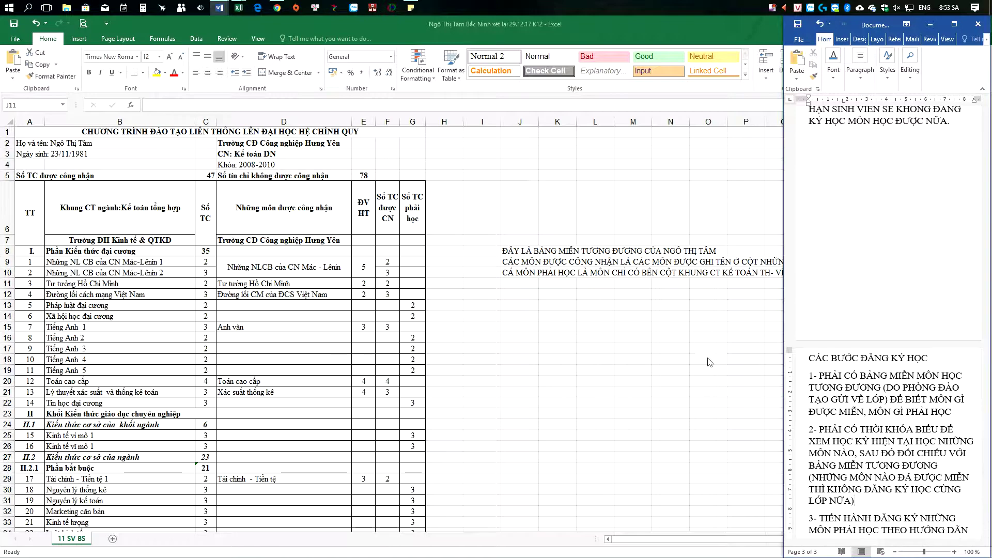
Step: Open the K12-BN-Ky 2 timetable and highlight K12-KTTH LTBN, 2017-2018, Kinh tế vĩ mô and Xã hội học
{"action": "mouse_move", "coordinate": [219, 7]}
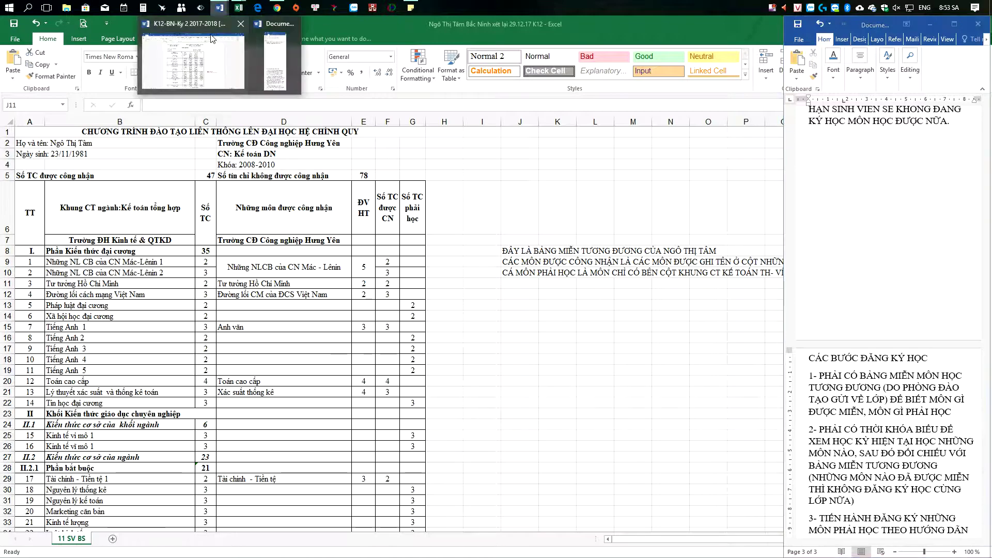
{"action": "left_click", "coordinate": [212, 39]}
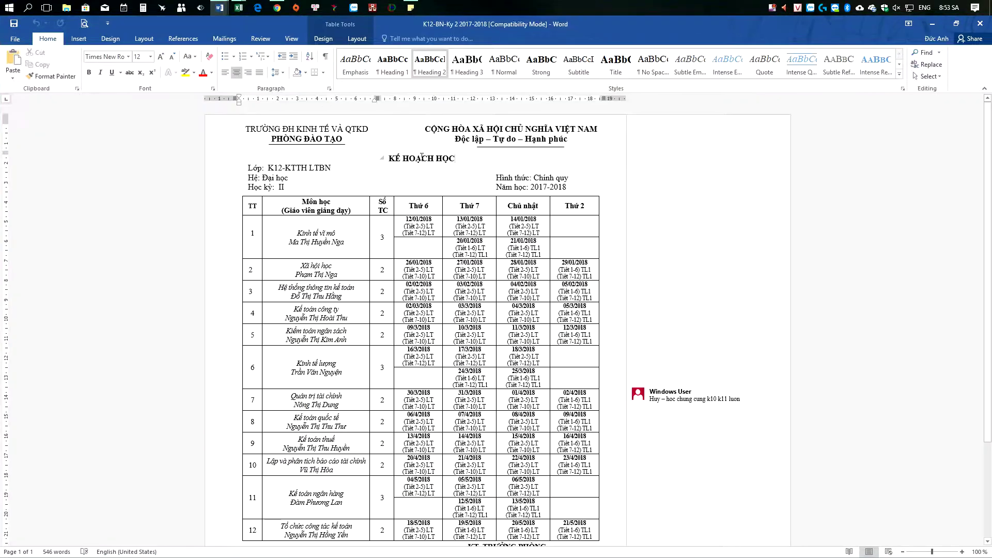
{"action": "left_click_drag", "start_coordinate": [288, 232], "coordinate": [343, 239]}
{"action": "left_click_drag", "start_coordinate": [264, 168], "coordinate": [334, 168]}
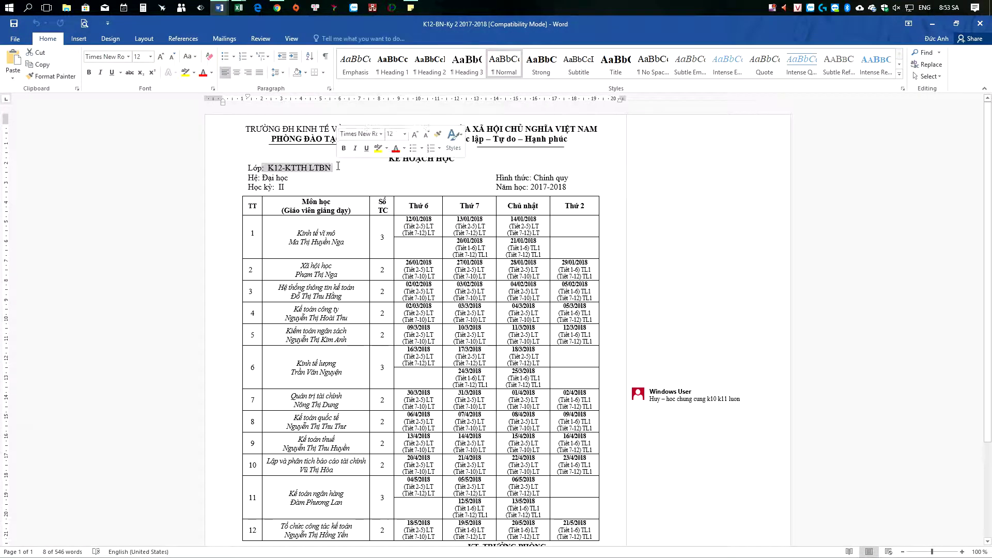
{"action": "left_click", "coordinate": [280, 189]}
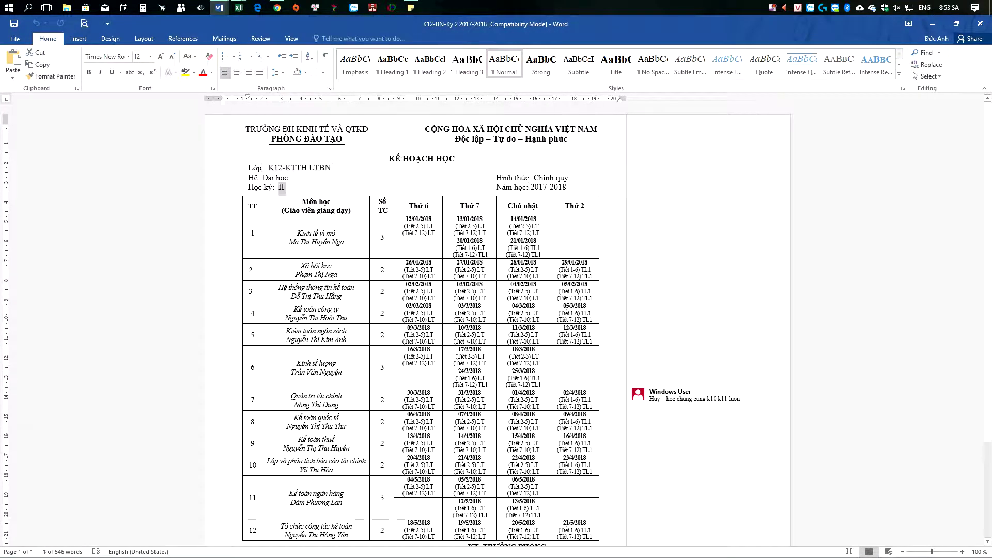
{"action": "left_click_drag", "start_coordinate": [531, 188], "coordinate": [568, 189]}
{"action": "left_click_drag", "start_coordinate": [296, 230], "coordinate": [352, 244]}
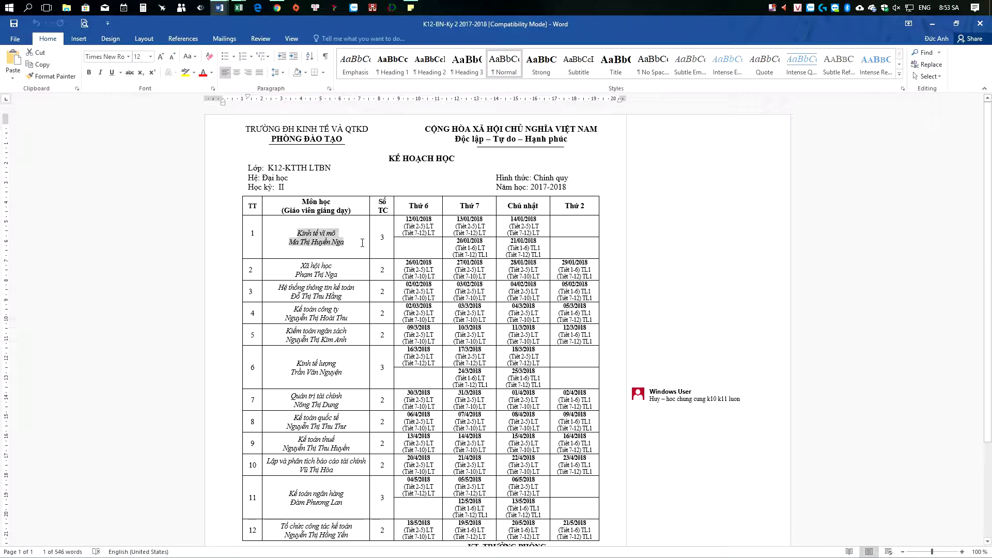
{"action": "left_click_drag", "start_coordinate": [289, 268], "coordinate": [339, 276]}
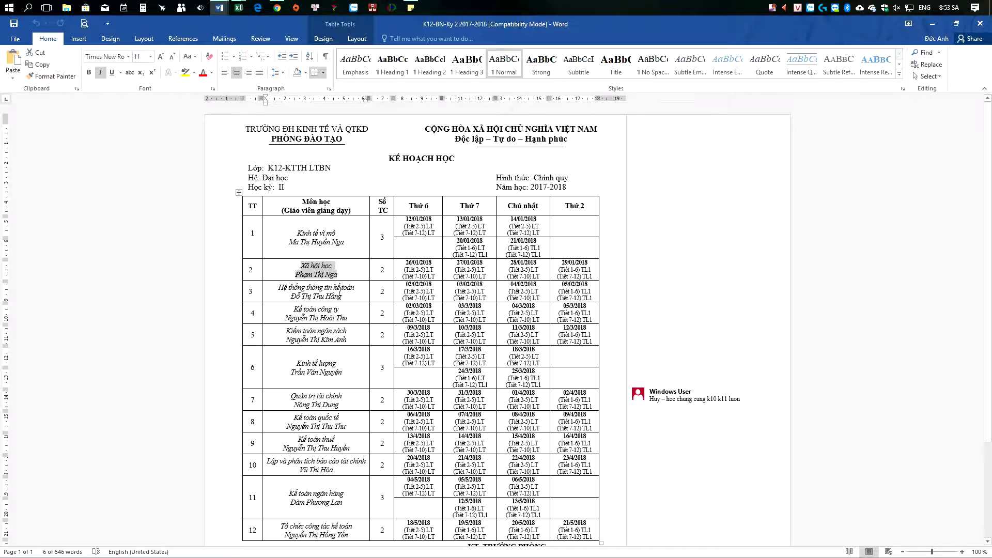
Step: In the exemption sheet, enter 'PHẢI HỌC' in D26 for Kinh tế vĩ mô 1 and in D14
{"action": "mouse_move", "coordinate": [238, 11]}
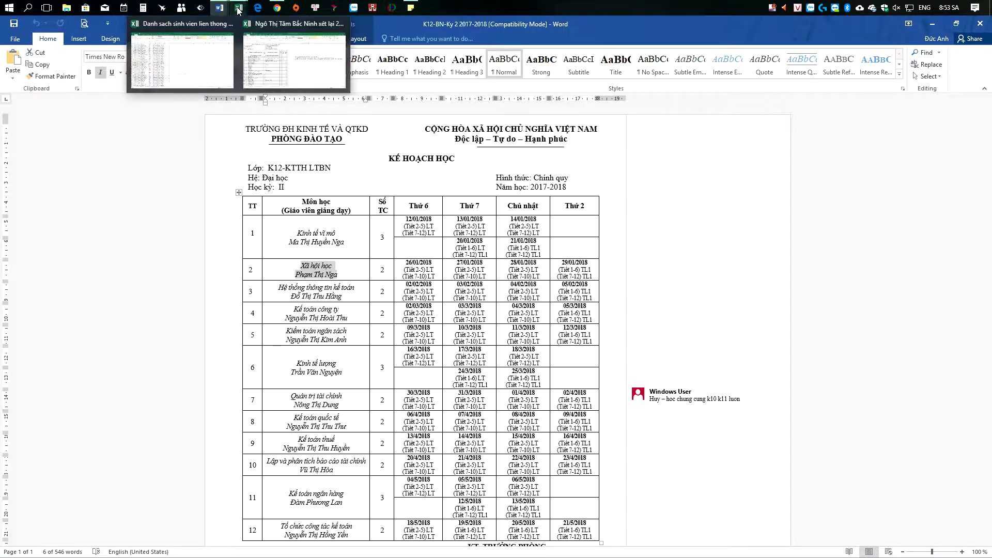
{"action": "left_click", "coordinate": [295, 58]}
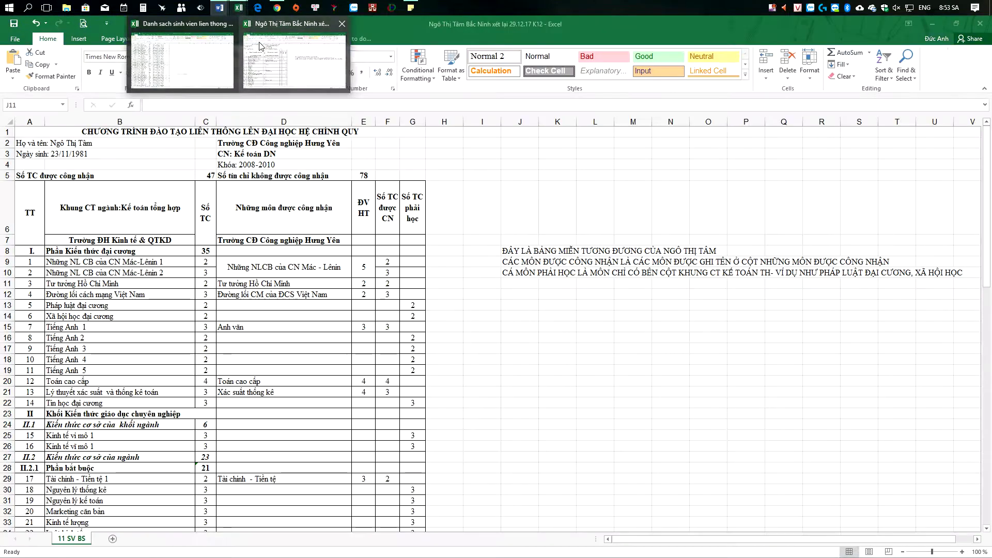
{"action": "left_click", "coordinate": [82, 437]}
{"action": "left_click", "coordinate": [89, 448]}
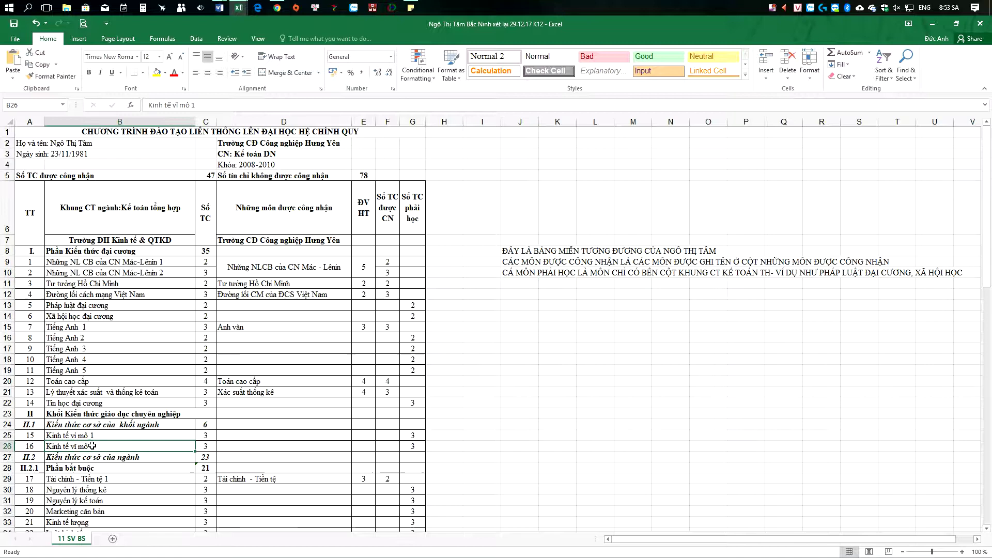
{"action": "left_click", "coordinate": [269, 447]}
{"action": "type", "text": "PHI"}
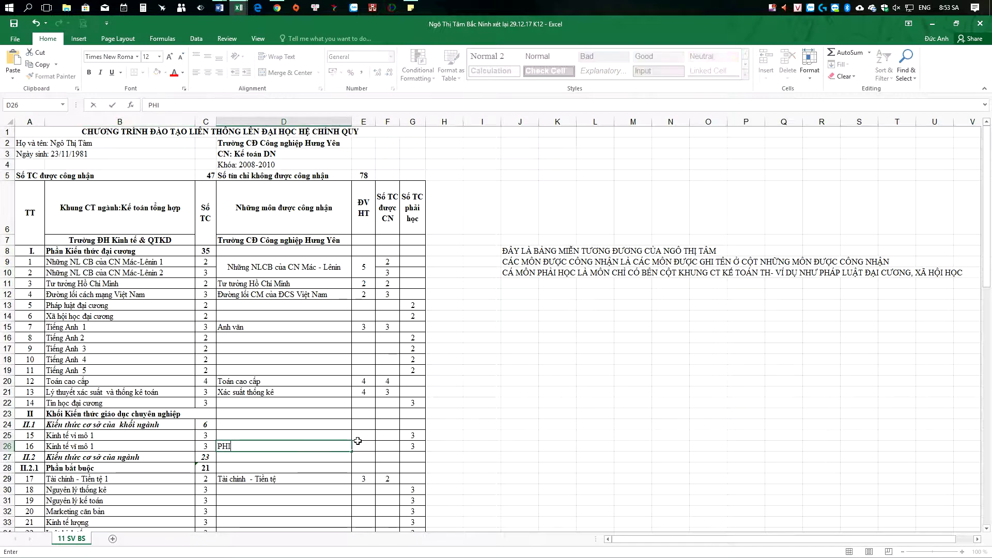
{"action": "key", "text": "BackSpace"}
{"action": "type", "text": "ẢI HO"}
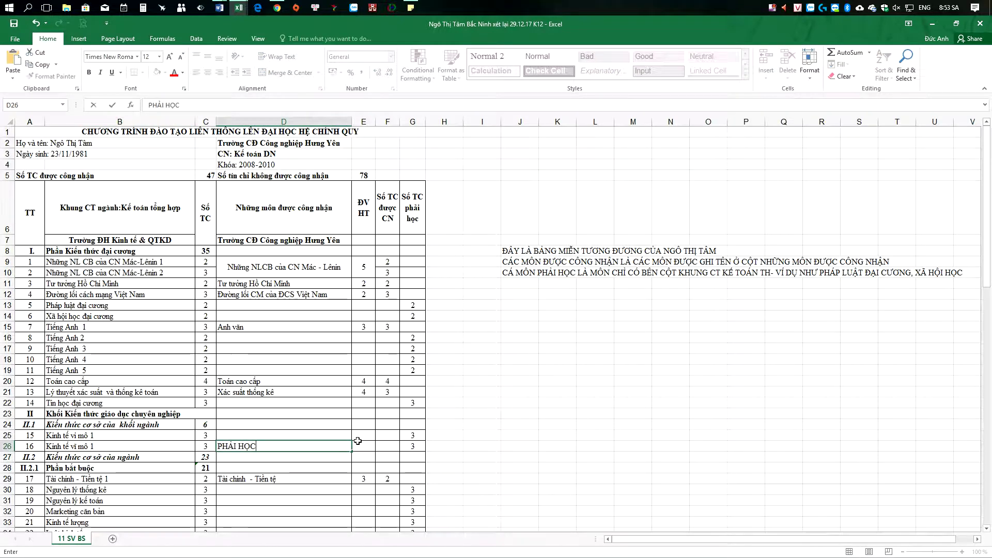
{"action": "left_click", "coordinate": [263, 318]}
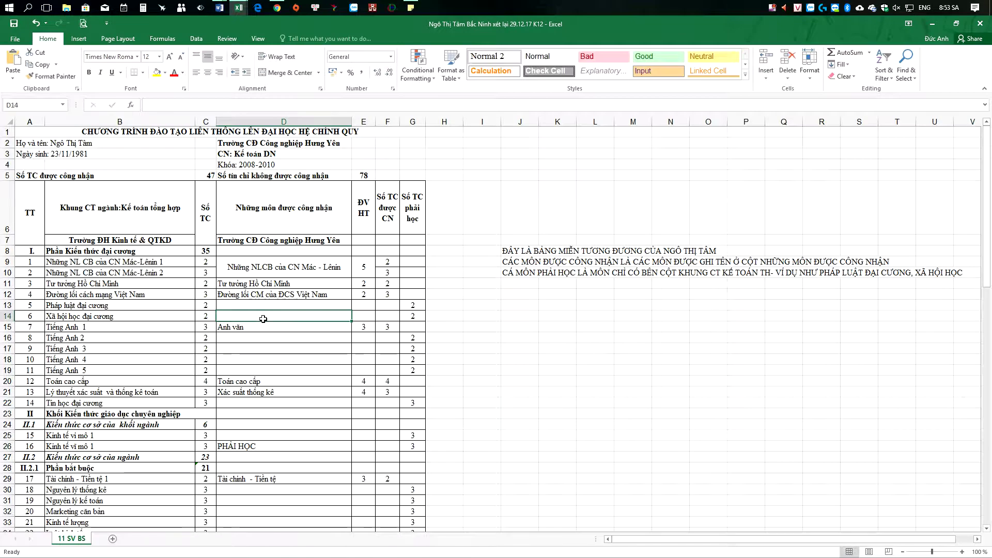
{"action": "type", "text": "PHẢI HỌC"}
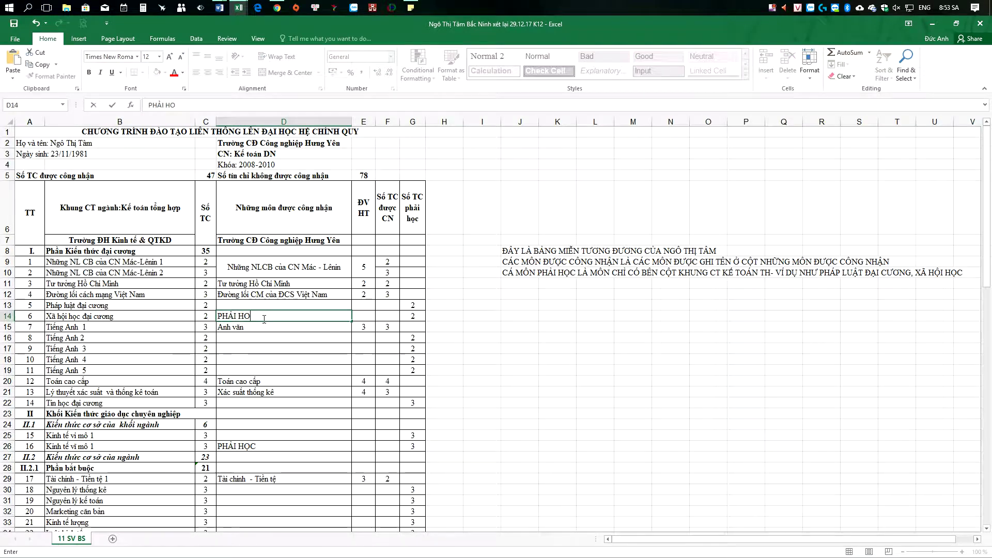
{"action": "left_click", "coordinate": [274, 316]}
Step: Fill D14, B26:D26 and B14 yellow
{"action": "left_click", "coordinate": [157, 72]}
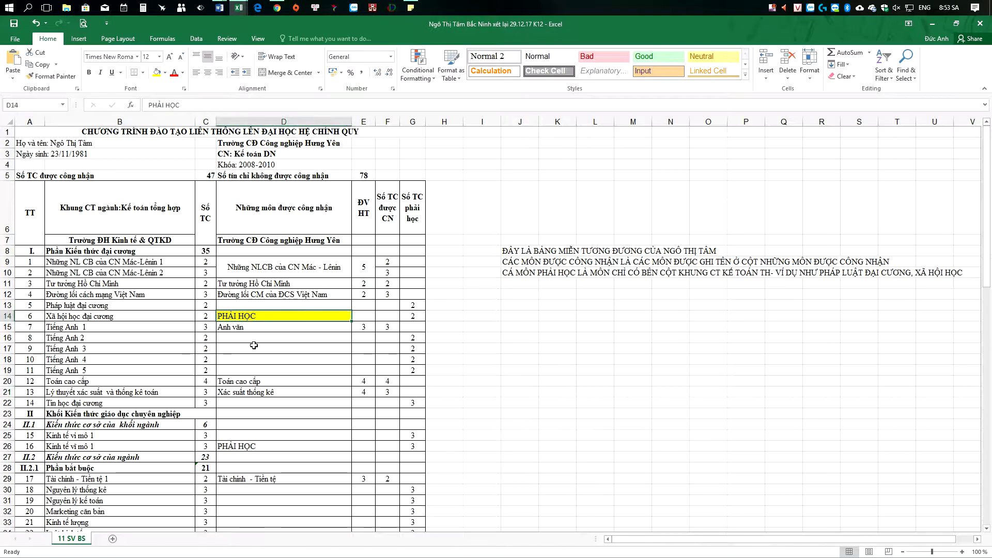
{"action": "left_click", "coordinate": [242, 447]}
{"action": "left_click_drag", "start_coordinate": [165, 449], "coordinate": [310, 448]}
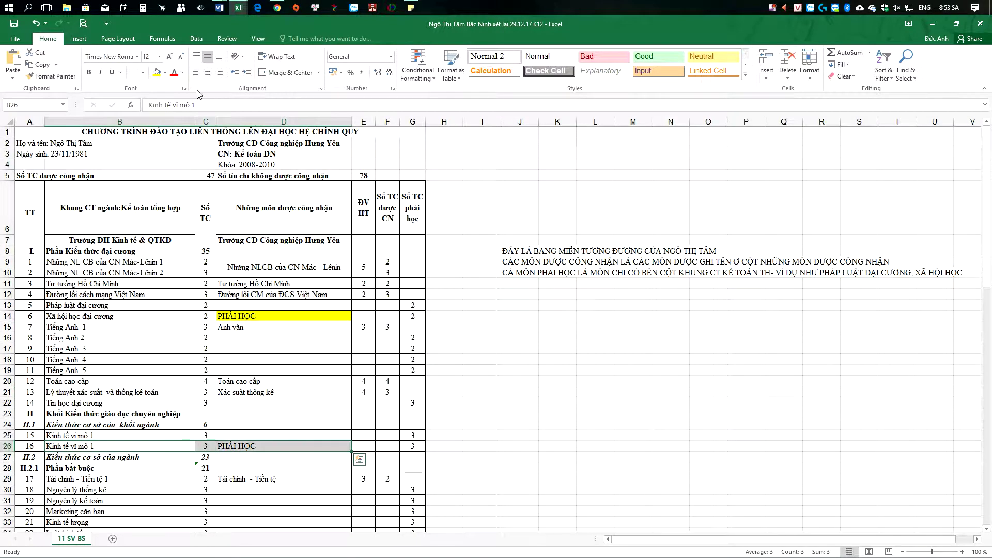
{"action": "left_click", "coordinate": [157, 72]}
{"action": "left_click", "coordinate": [157, 317]}
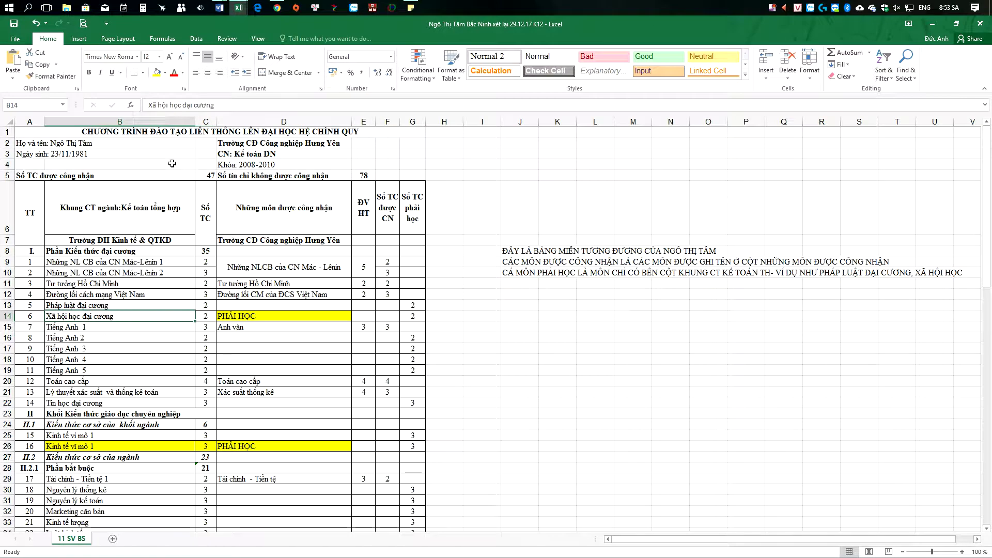
{"action": "left_click", "coordinate": [157, 73]}
{"action": "left_click", "coordinate": [627, 359]}
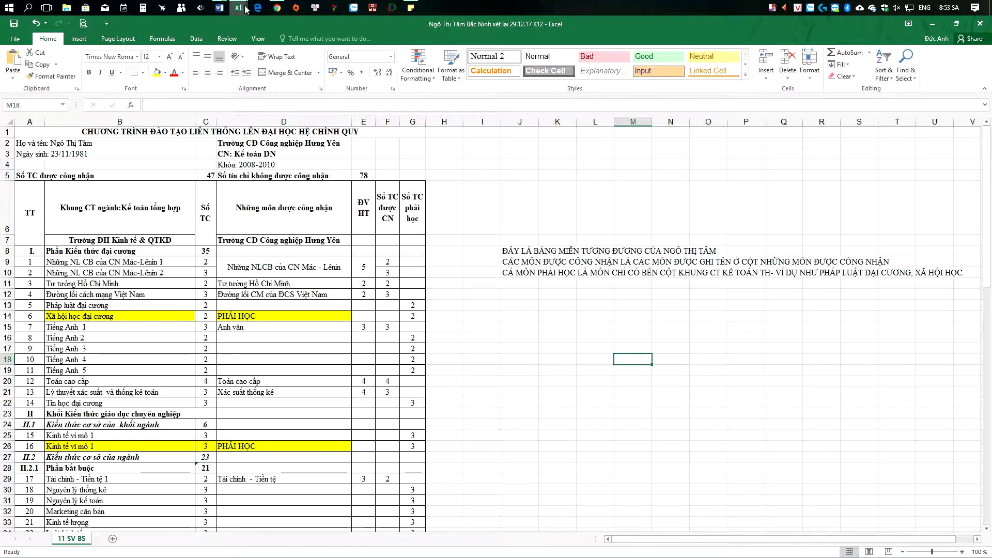
Step: Look up Hệ thống thông tin kế toán in the Word timetable, then scroll to its row in the Excel exemption table
{"action": "left_click", "coordinate": [220, 8]}
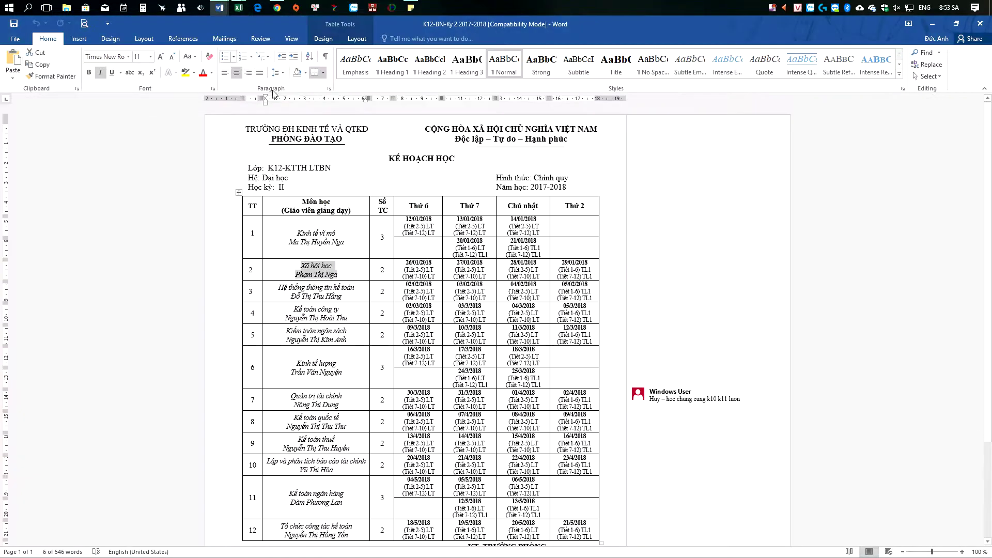
{"action": "left_click_drag", "start_coordinate": [284, 291], "coordinate": [341, 297]}
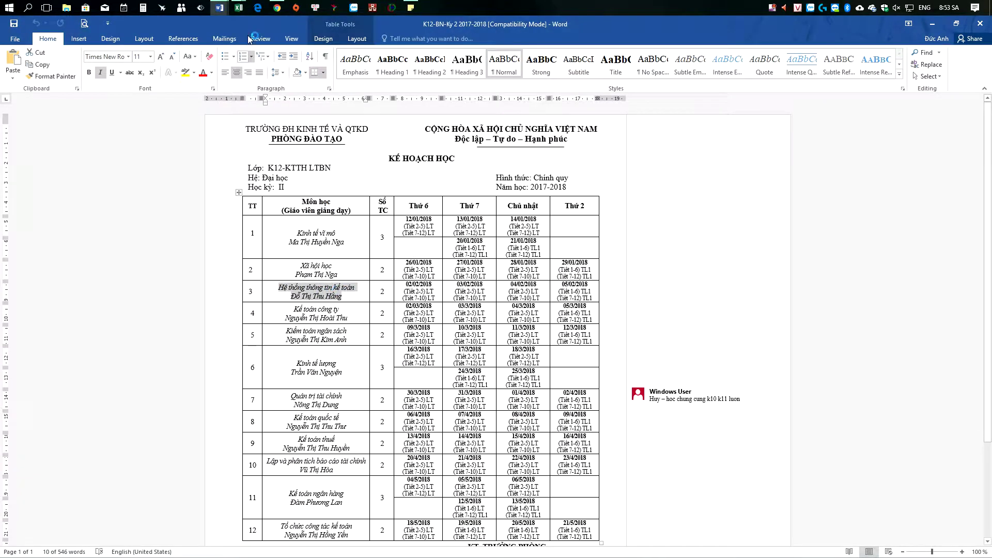
{"action": "mouse_move", "coordinate": [239, 8]}
{"action": "left_click", "coordinate": [286, 82]}
{"action": "scroll", "coordinate": [232, 335], "scroll_direction": "down", "scroll_amount": 6}
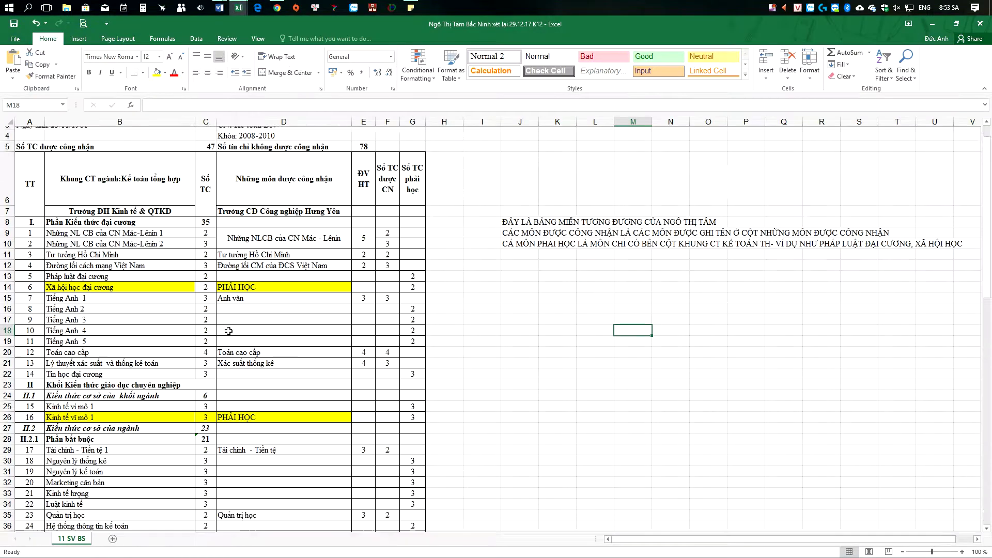
{"action": "scroll", "coordinate": [231, 335], "scroll_direction": "down", "scroll_amount": 5}
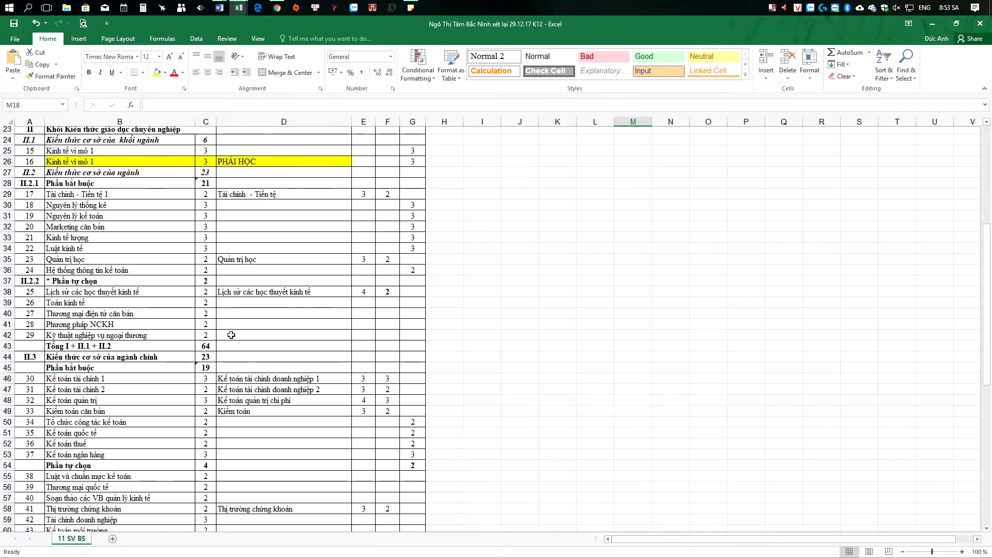
{"action": "scroll", "coordinate": [232, 339], "scroll_direction": "down", "scroll_amount": 1}
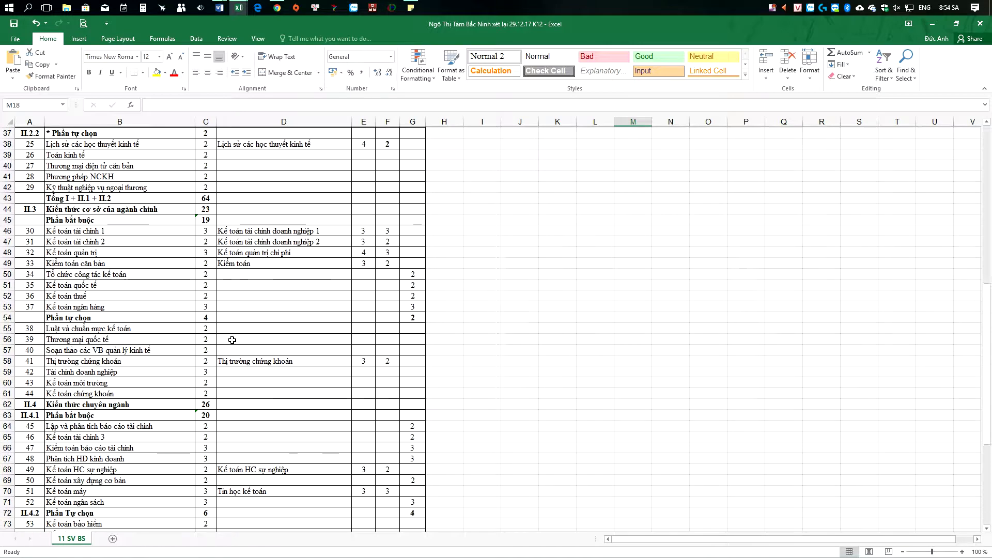
{"action": "scroll", "coordinate": [105, 483], "scroll_direction": "down", "scroll_amount": 1}
{"action": "scroll", "coordinate": [105, 484], "scroll_direction": "down", "scroll_amount": 1}
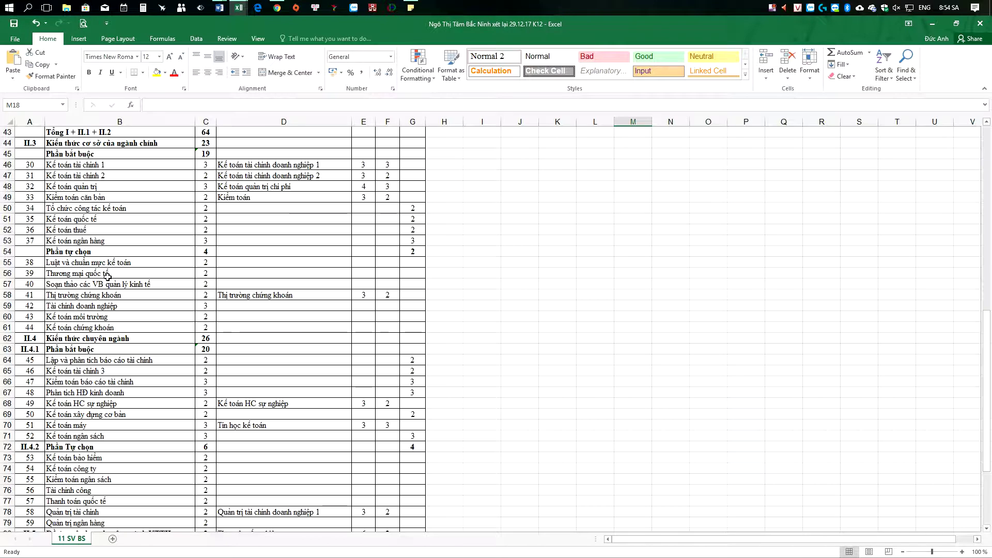
{"action": "scroll", "coordinate": [110, 403], "scroll_direction": "down", "scroll_amount": 2}
{"action": "scroll", "coordinate": [120, 404], "scroll_direction": "up", "scroll_amount": 5}
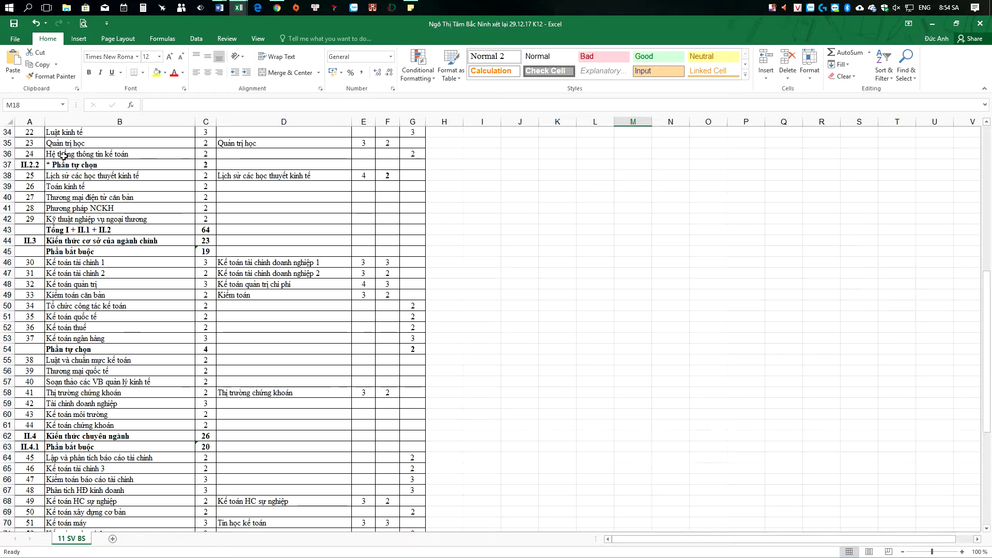
Step: Enter 'PHẢI HỌC' in D36, fill B36:D36 yellow, and return to the Word timetable
{"action": "scroll", "coordinate": [180, 216], "scroll_direction": "up", "scroll_amount": 2}
{"action": "left_click", "coordinate": [238, 217]}
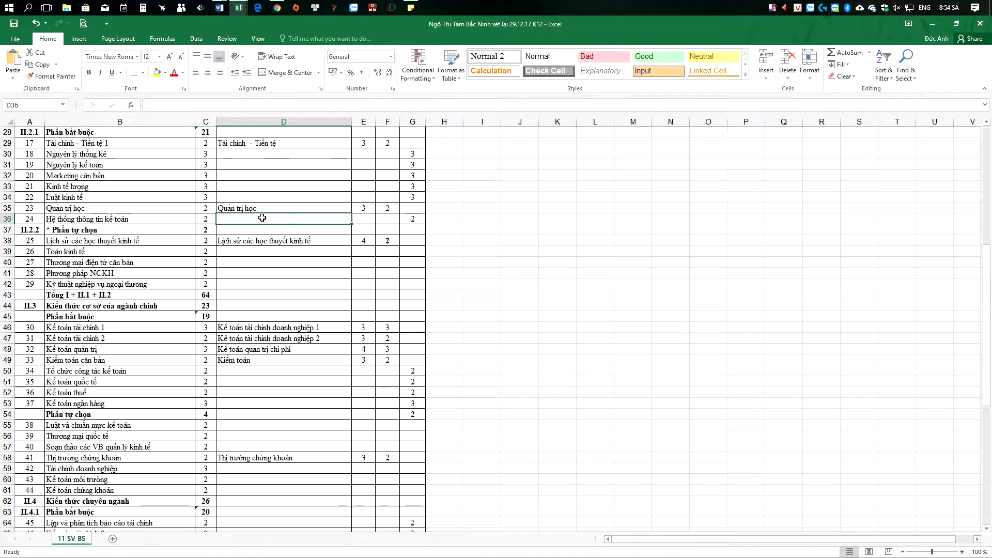
{"action": "type", "text": "PHẢI HOC"}
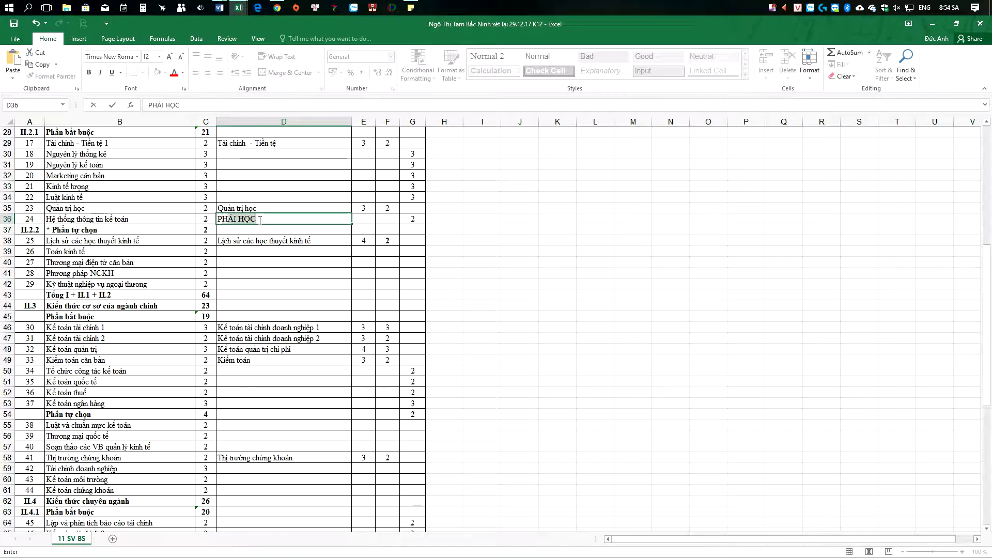
{"action": "left_click_drag", "start_coordinate": [139, 219], "coordinate": [247, 217]}
{"action": "left_click", "coordinate": [157, 73]}
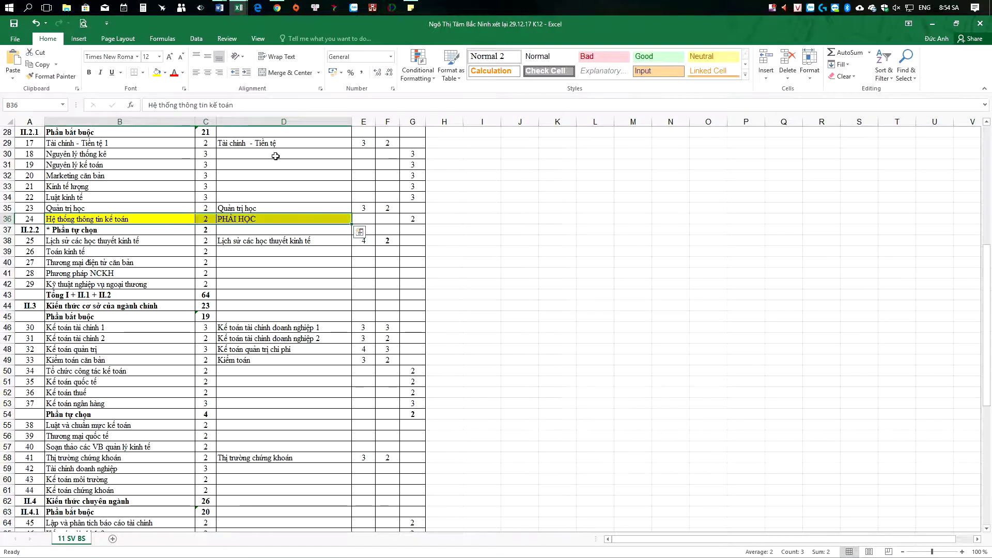
{"action": "mouse_move", "coordinate": [220, 7]}
{"action": "left_click", "coordinate": [221, 62]}
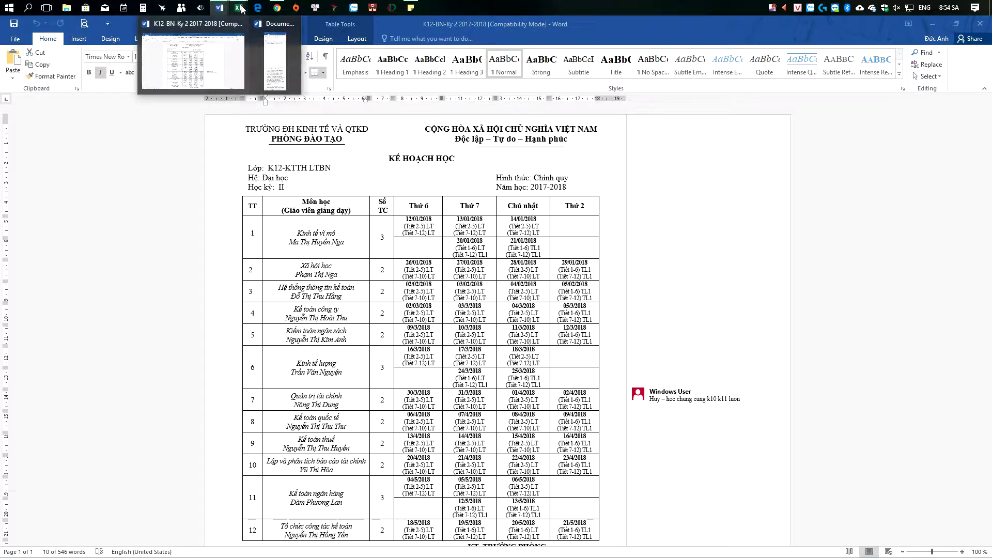
{"action": "mouse_move", "coordinate": [240, 8]}
{"action": "left_click", "coordinate": [285, 66]}
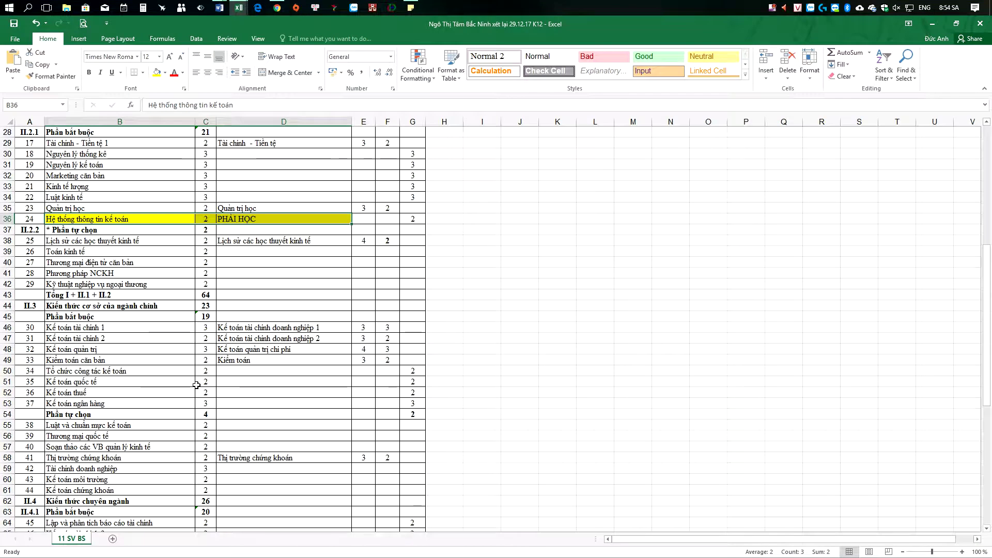
{"action": "scroll", "coordinate": [211, 374], "scroll_direction": "up", "scroll_amount": 2}
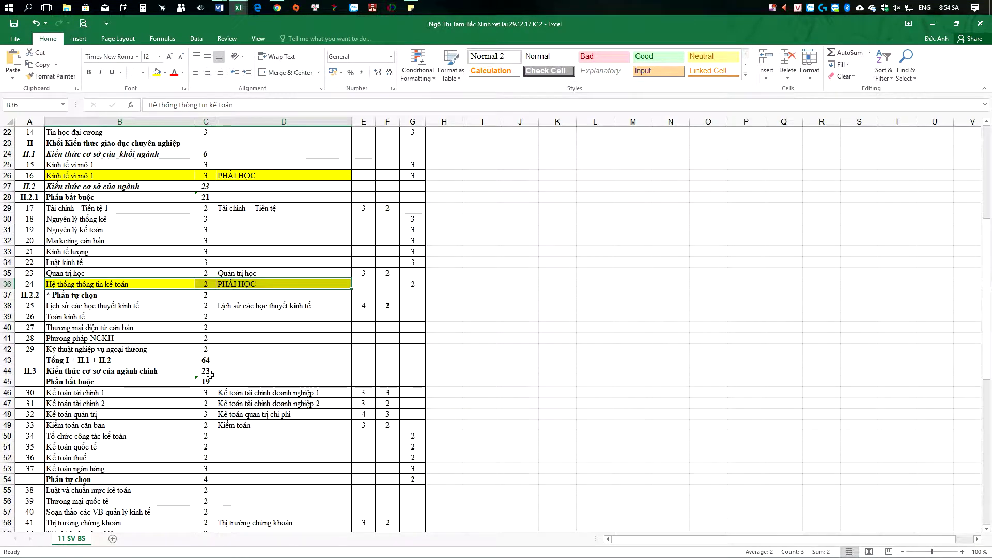
{"action": "scroll", "coordinate": [210, 375], "scroll_direction": "down", "scroll_amount": 3}
{"action": "scroll", "coordinate": [211, 375], "scroll_direction": "up", "scroll_amount": 1}
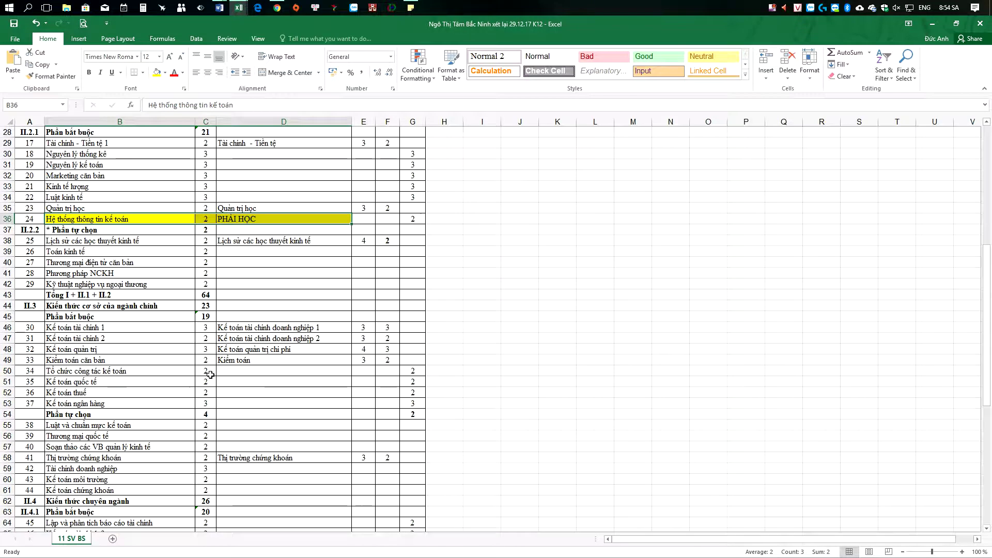
{"action": "left_click", "coordinate": [219, 8]}
{"action": "left_click", "coordinate": [217, 49]}
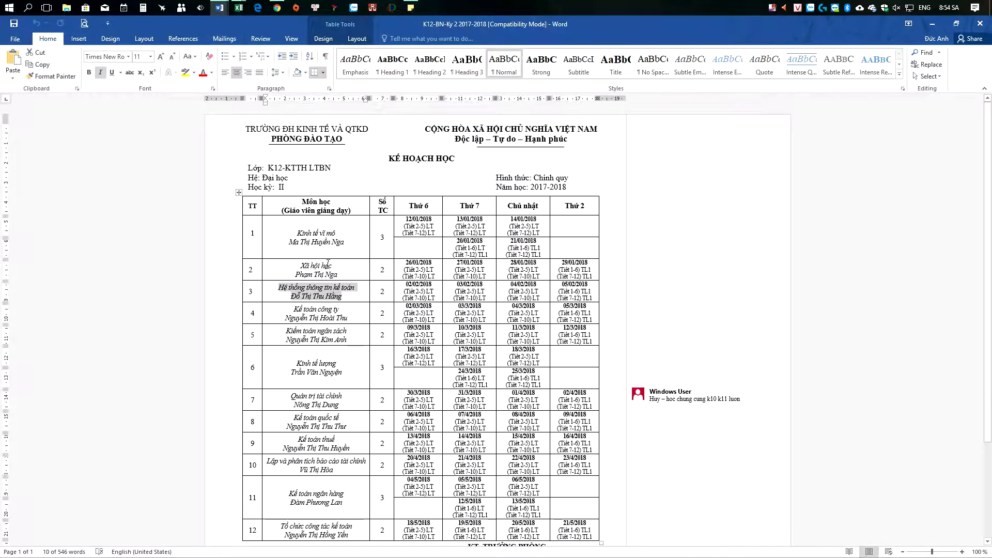
{"action": "scroll", "coordinate": [366, 369], "scroll_direction": "down", "scroll_amount": 2}
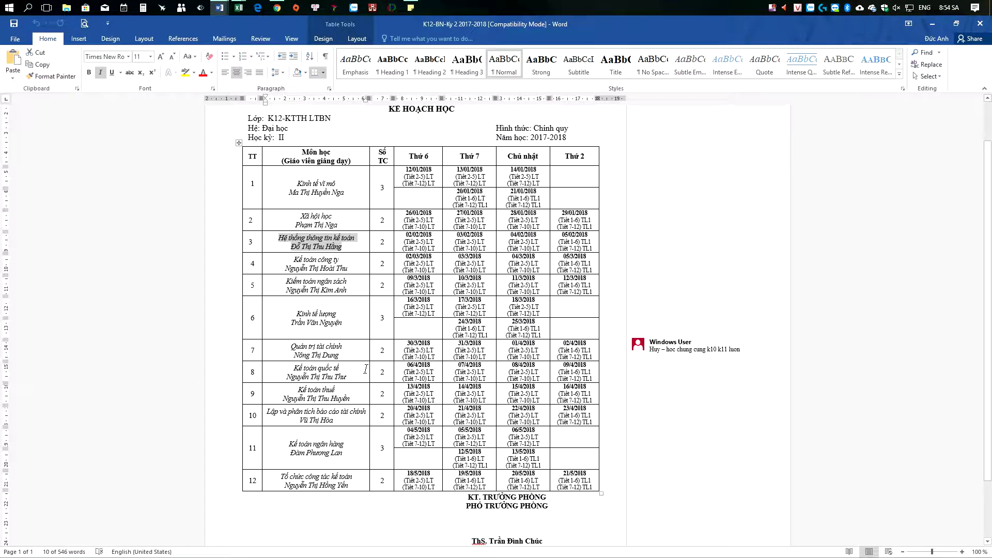
{"action": "scroll", "coordinate": [365, 368], "scroll_direction": "up", "scroll_amount": 1}
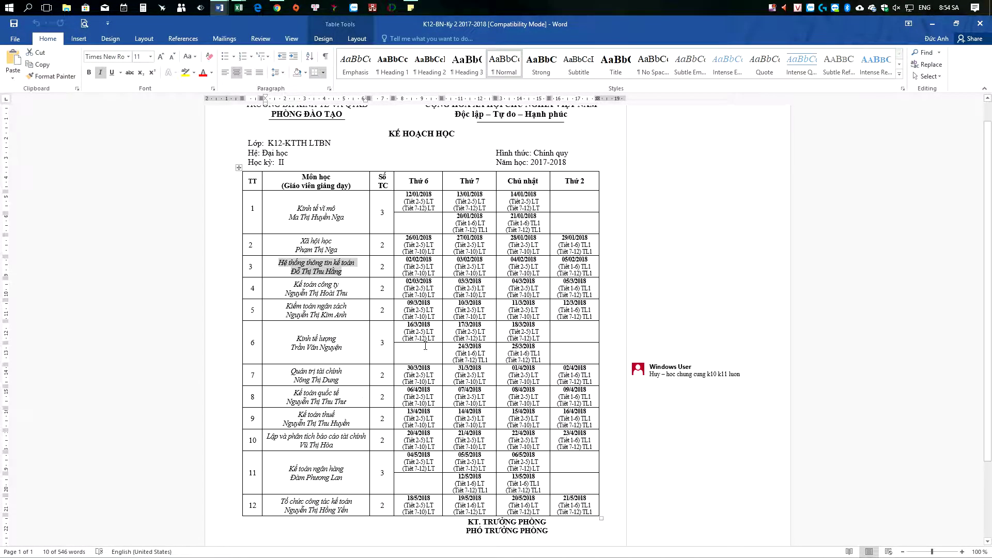
Step: Close Word, save and close the exemption workbook, and close the student list without saving
{"action": "left_click", "coordinate": [978, 23]}
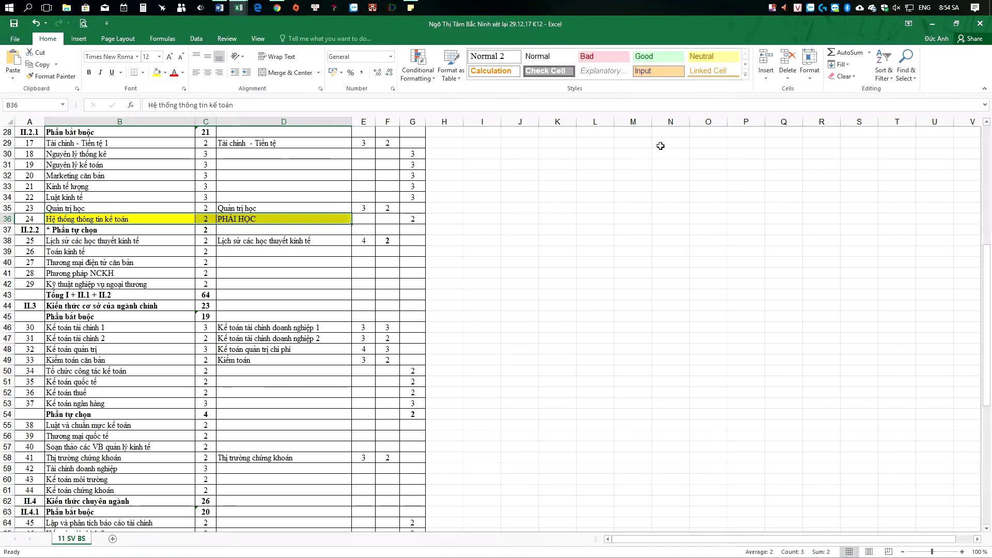
{"action": "left_click", "coordinate": [980, 24]}
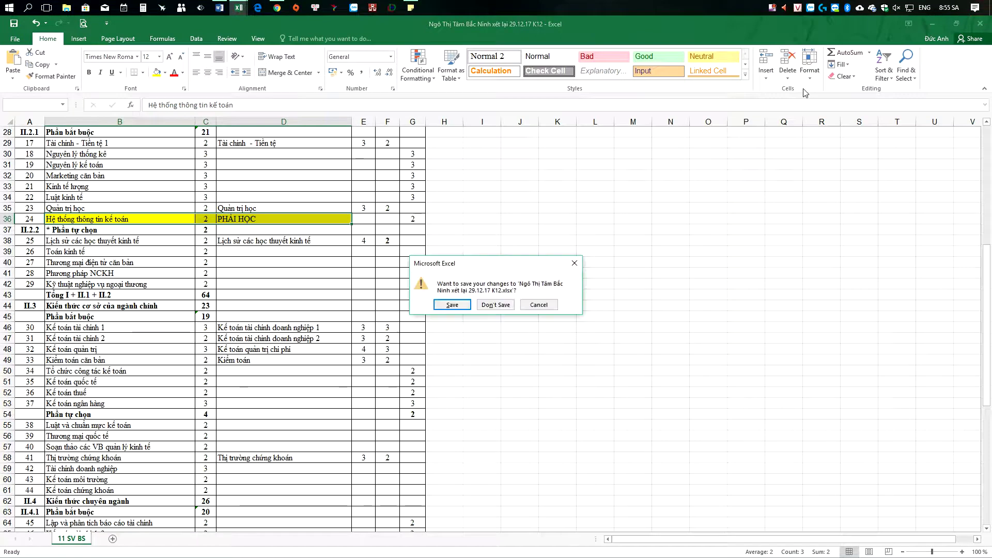
{"action": "left_click", "coordinate": [453, 305]}
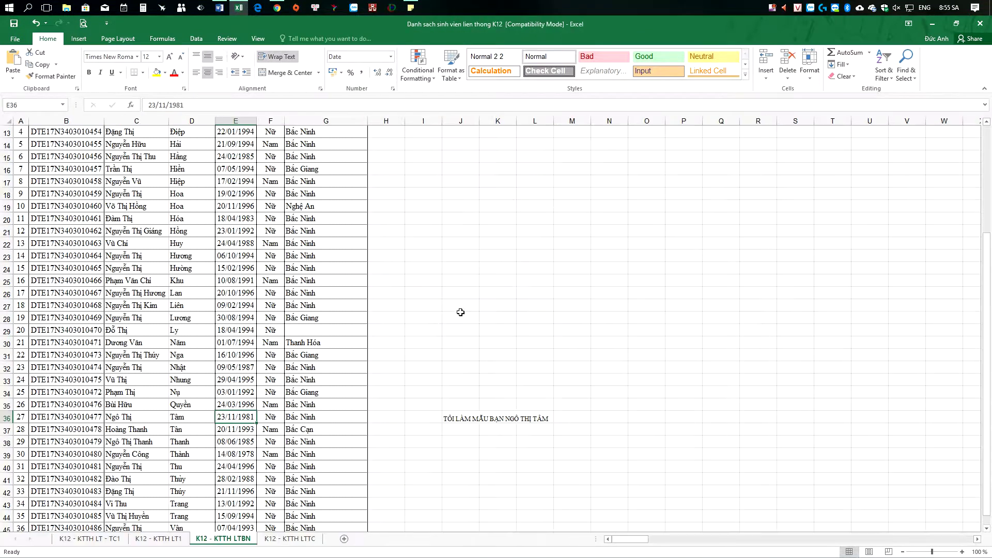
{"action": "left_click", "coordinate": [974, 25]}
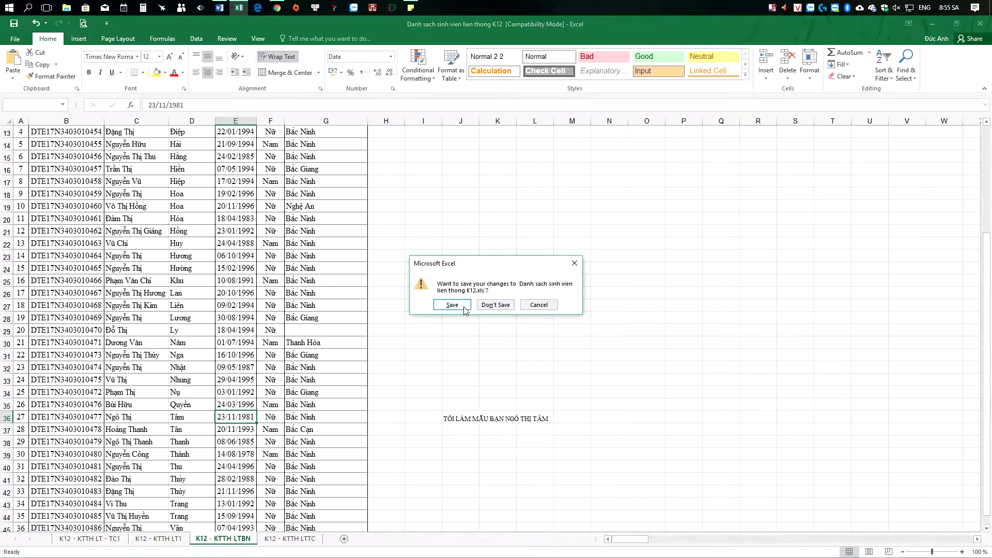
{"action": "left_click", "coordinate": [496, 305]}
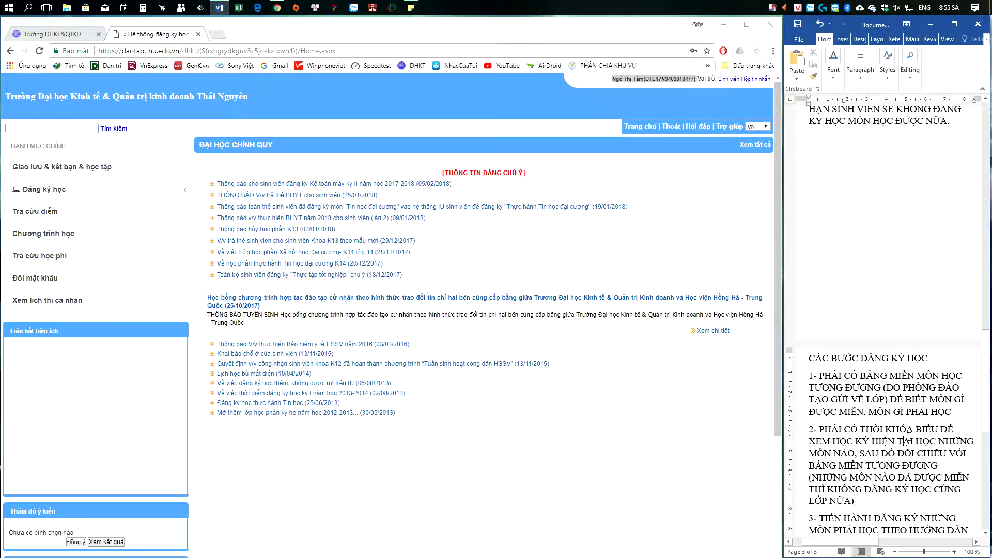
Step: Review step 3 in the notes, then open 'Sinh viên đăng ký học' under the portal's 'Đăng ký học' menu
{"action": "scroll", "coordinate": [909, 436], "scroll_direction": "down", "scroll_amount": 1}
{"action": "scroll", "coordinate": [909, 437], "scroll_direction": "down", "scroll_amount": 3}
{"action": "left_click_drag", "start_coordinate": [816, 418], "coordinate": [887, 446]}
{"action": "left_click", "coordinate": [887, 446]}
{"action": "scroll", "coordinate": [898, 445], "scroll_direction": "down", "scroll_amount": 2}
{"action": "left_click_drag", "start_coordinate": [810, 411], "coordinate": [903, 426]}
{"action": "left_click_drag", "start_coordinate": [815, 371], "coordinate": [868, 498]}
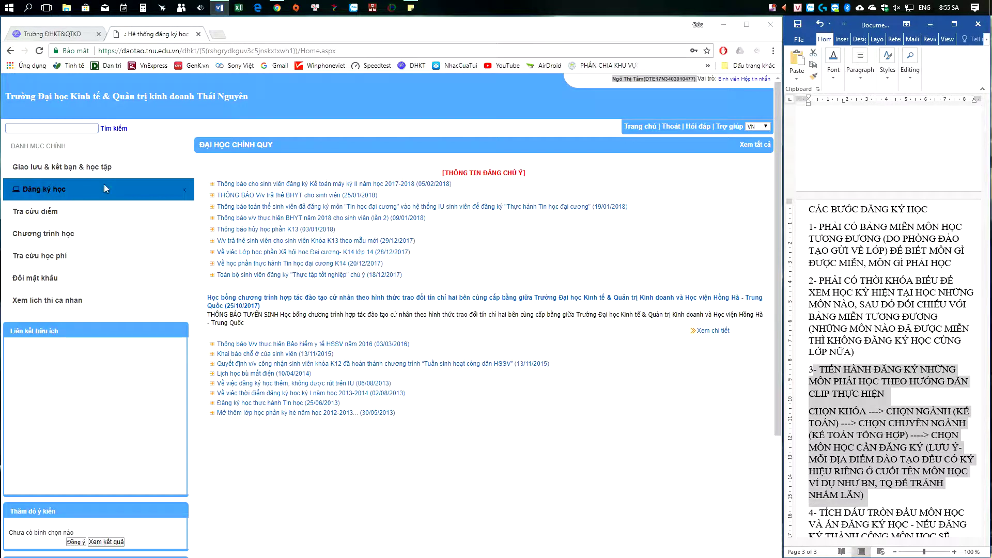
{"action": "left_click", "coordinate": [37, 189]}
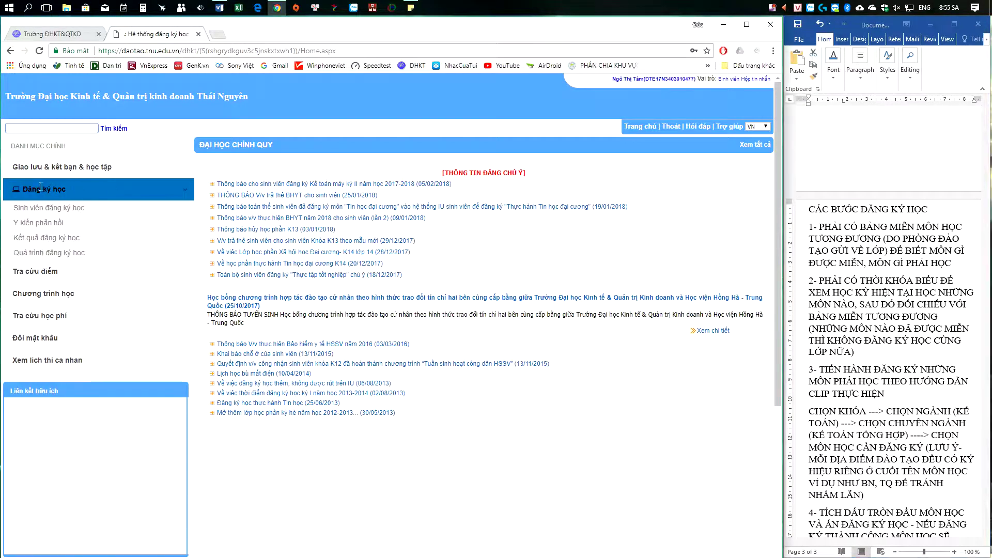
{"action": "left_click", "coordinate": [76, 211]}
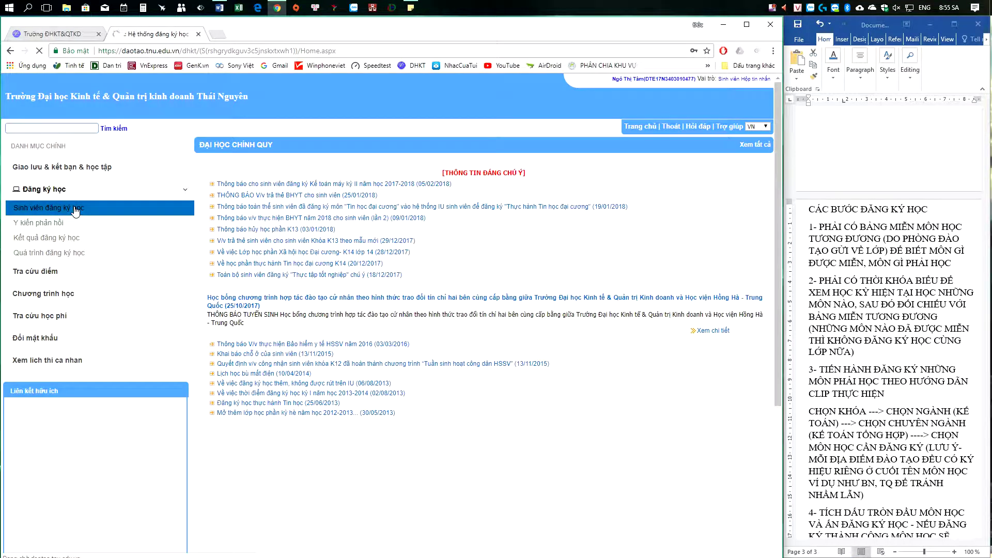